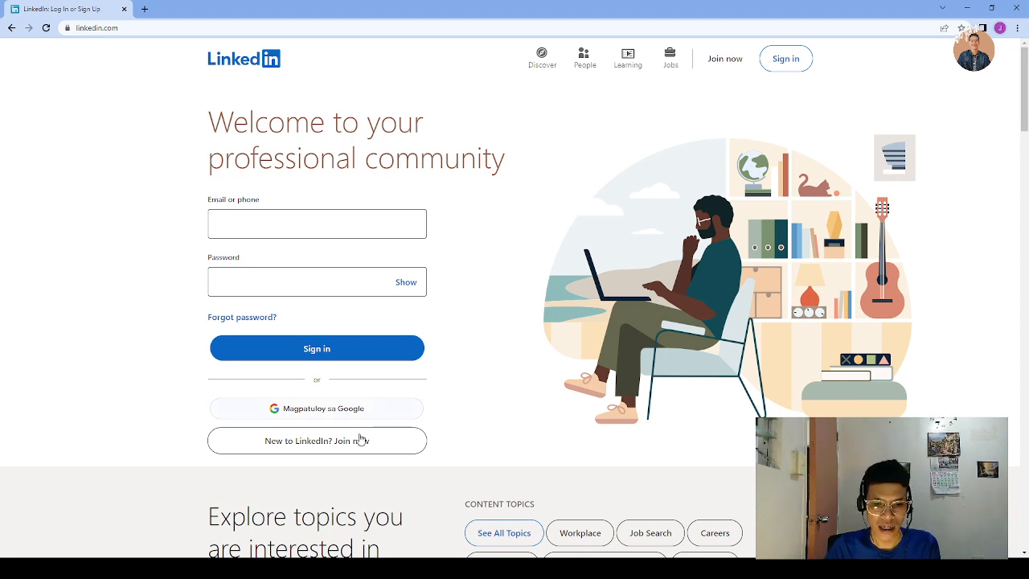
Start a new LinkedIn registration and agree to join with the displayed Google account
left_click(313, 444)
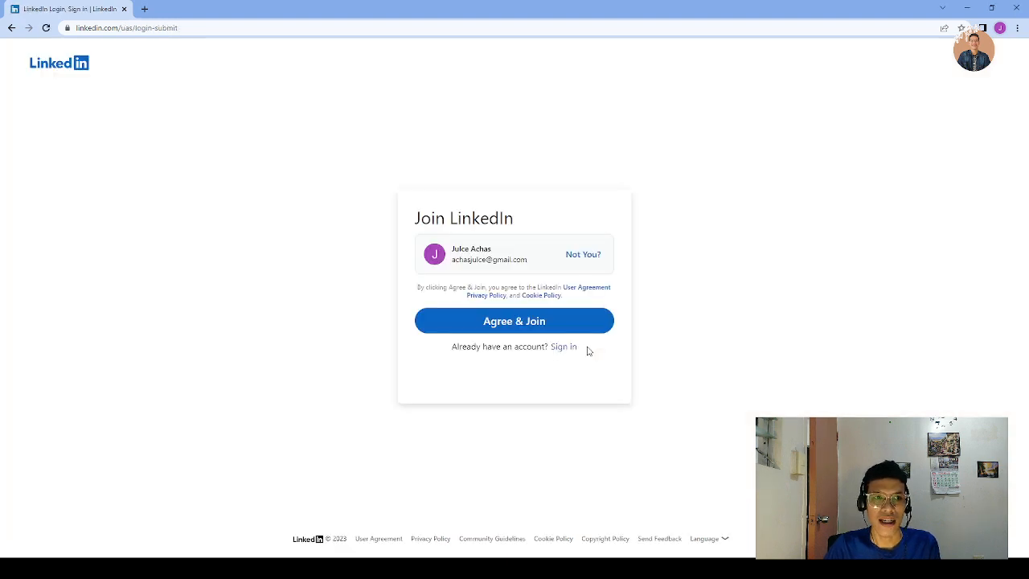
left_click(508, 319)
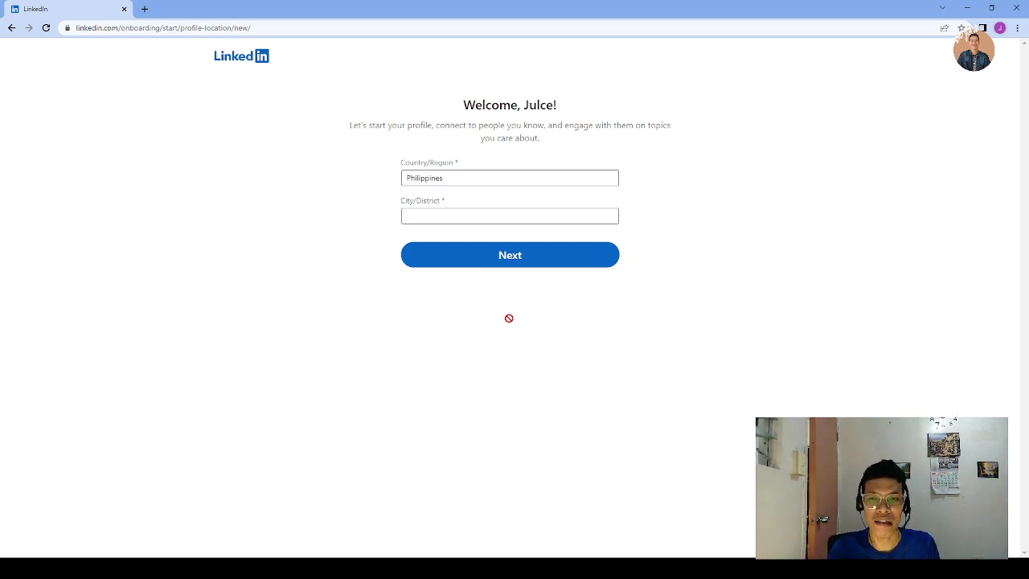
left_click(446, 217)
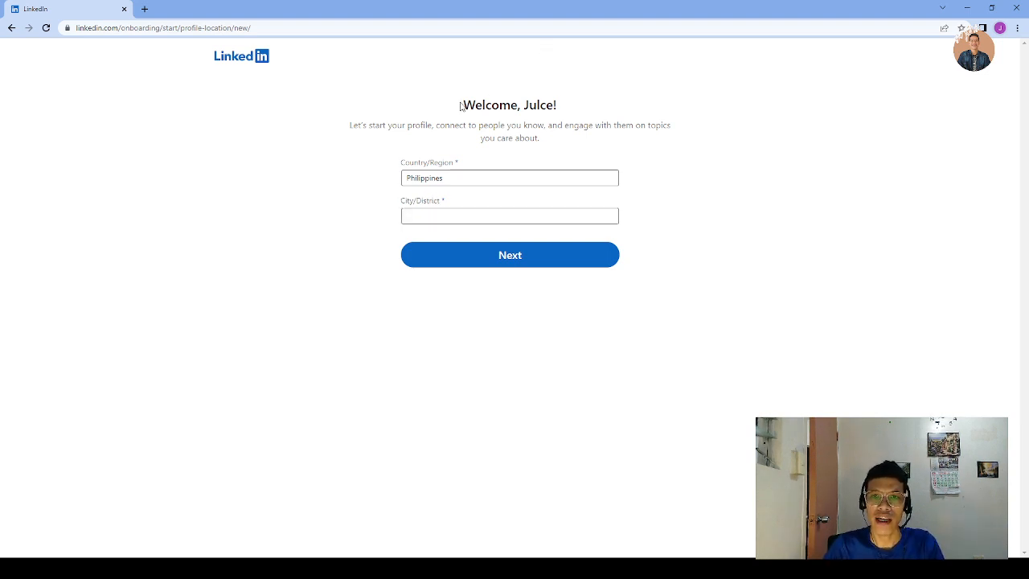
left_click_drag(460, 106, 546, 145)
left_click(354, 123)
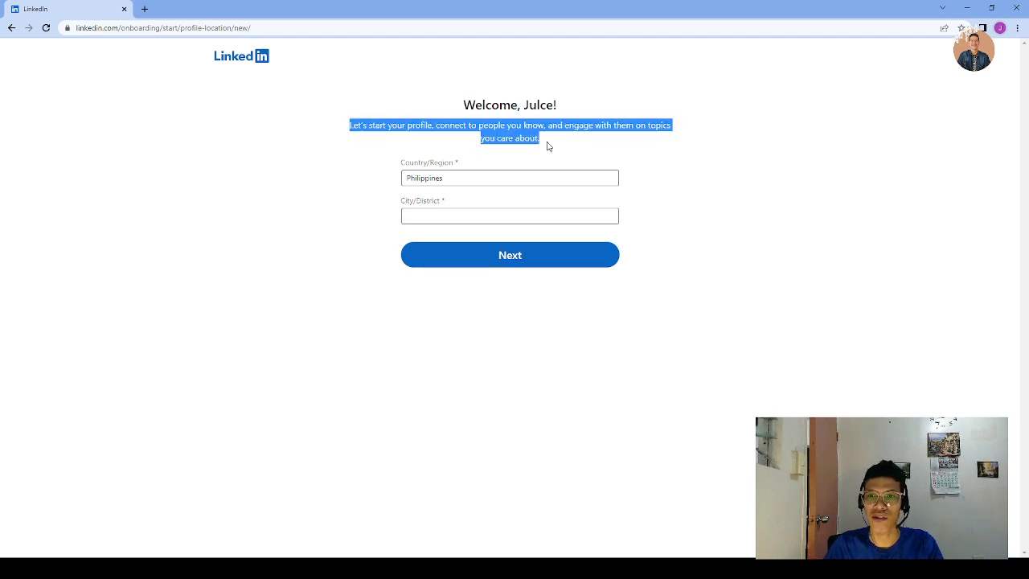
left_click(681, 201)
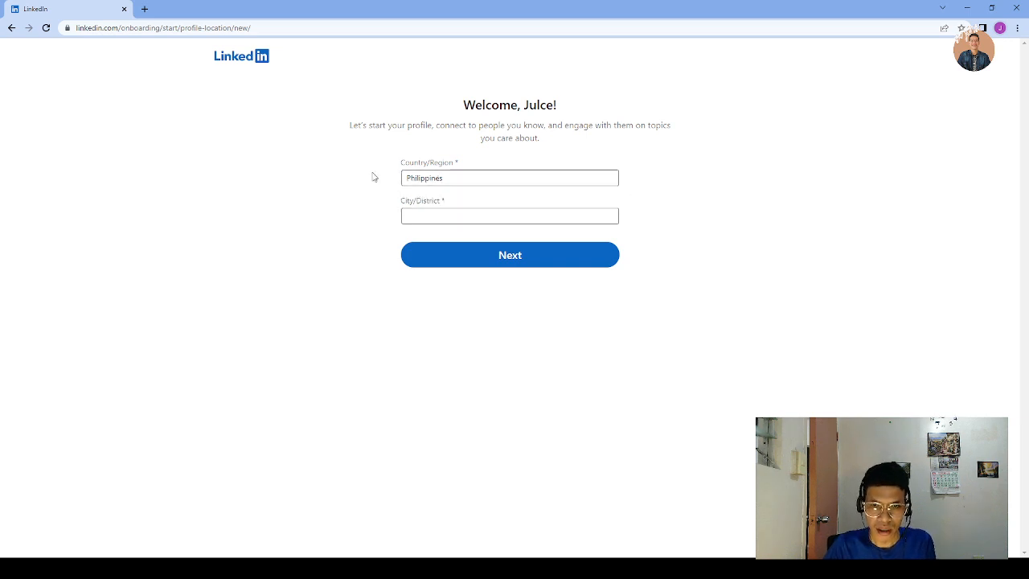
left_click(435, 217)
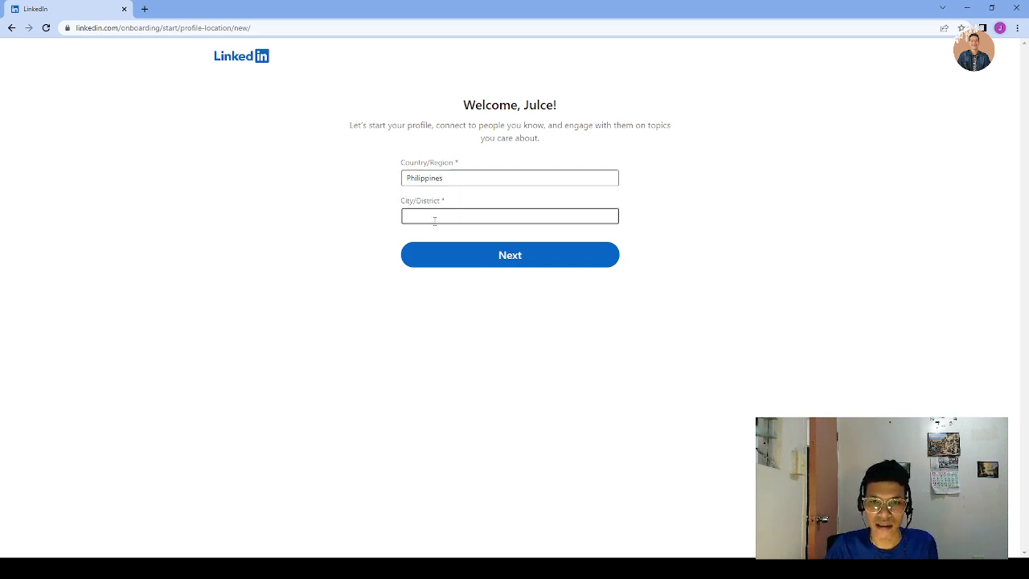
type("Xaggay")
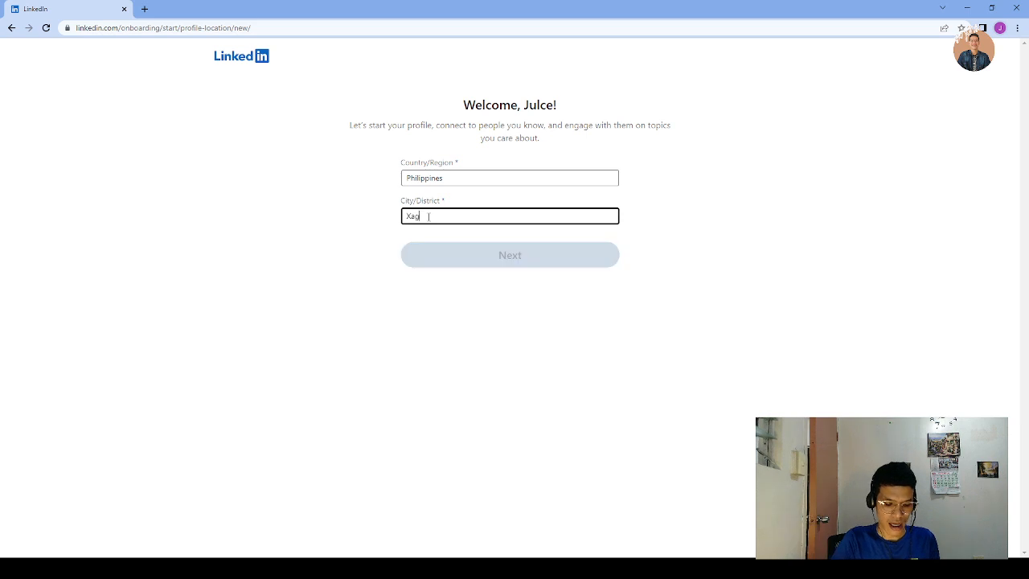
key("BackSpace")
key("BackSpace")
key("BackSpace")
key("BackSpace")
key("BackSpace")
key("BackSpace")
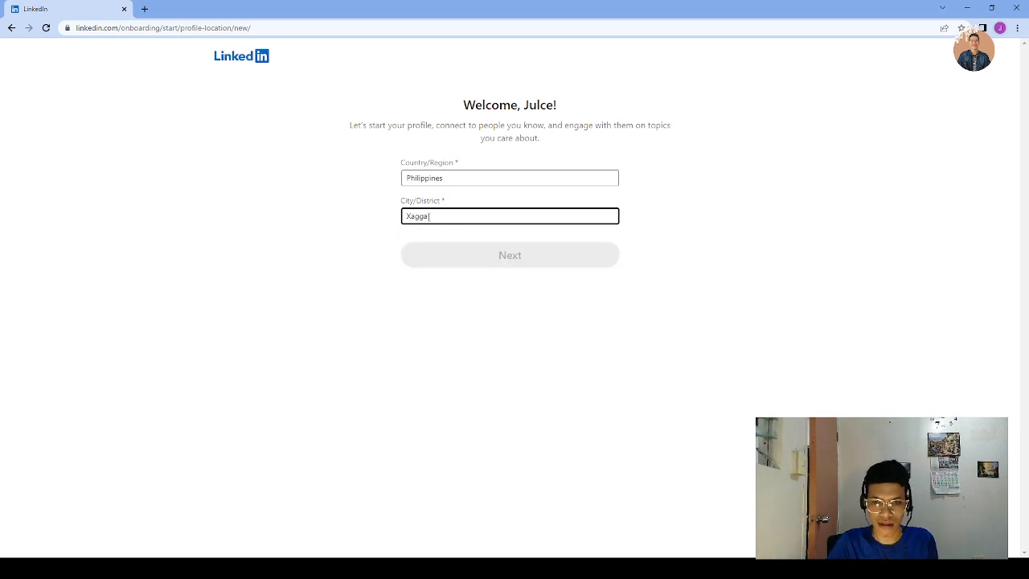
Set the city/district to "Northern Mindanao, Philippines" and proceed to the profile page
type("Nort")
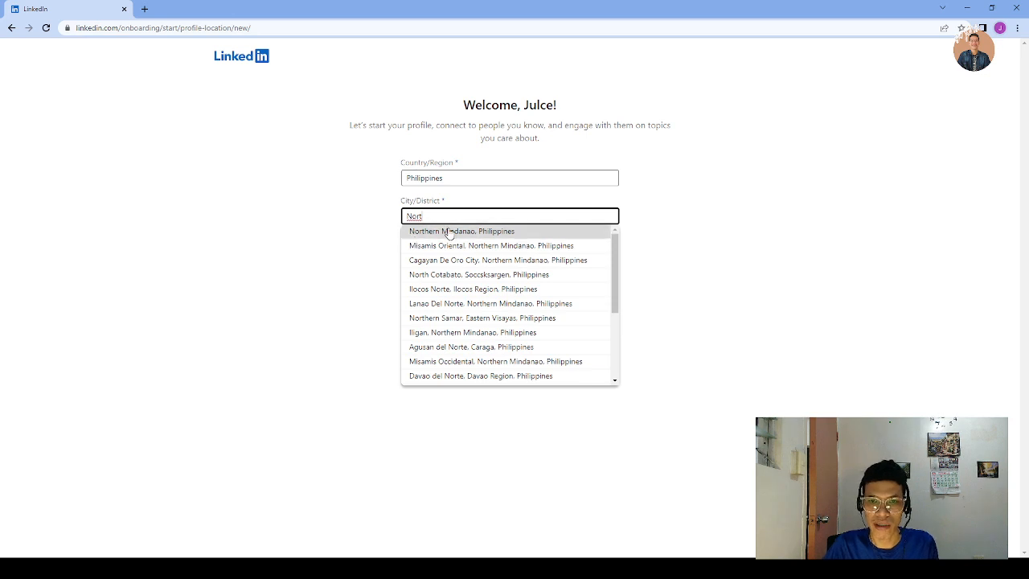
left_click(426, 230)
left_click(524, 257)
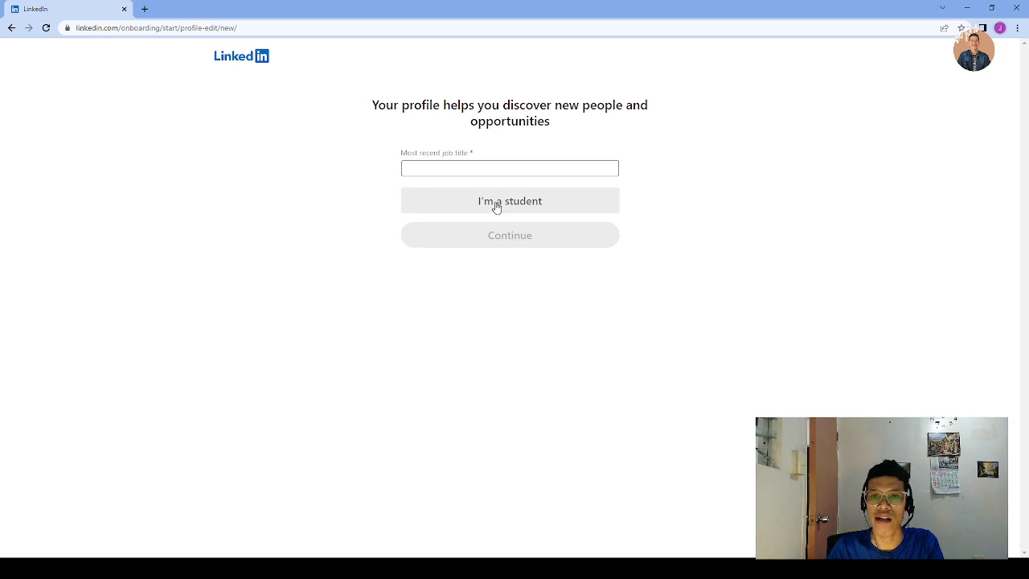
Set the most recent job title to Director and the employment type to Full-time
left_click(422, 166)
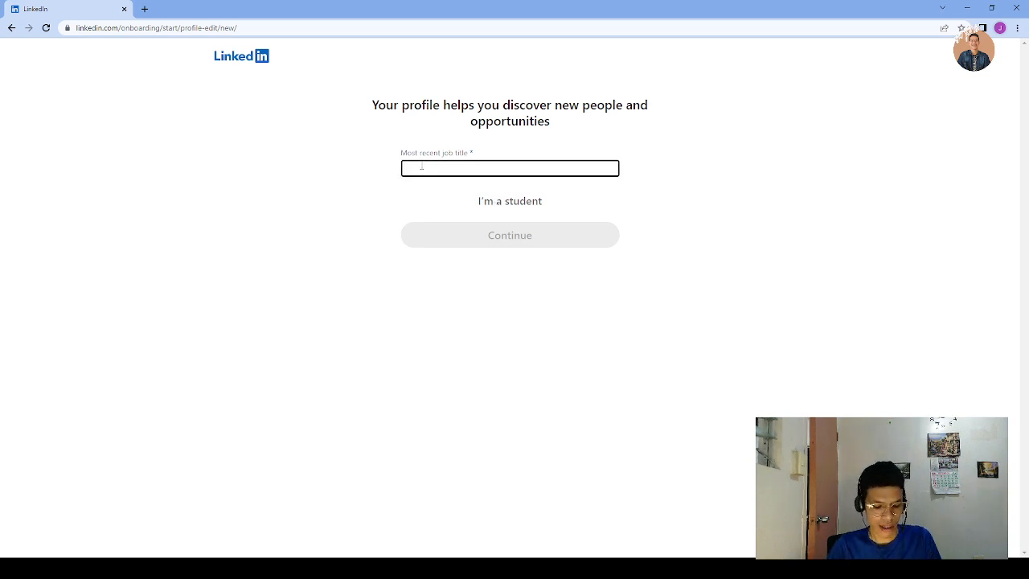
type("Director")
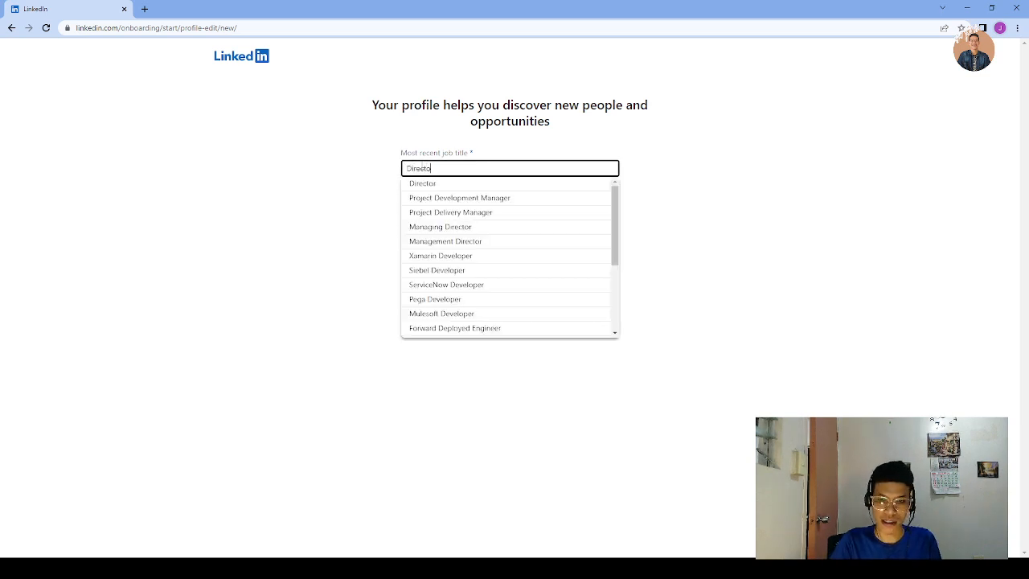
left_click(430, 184)
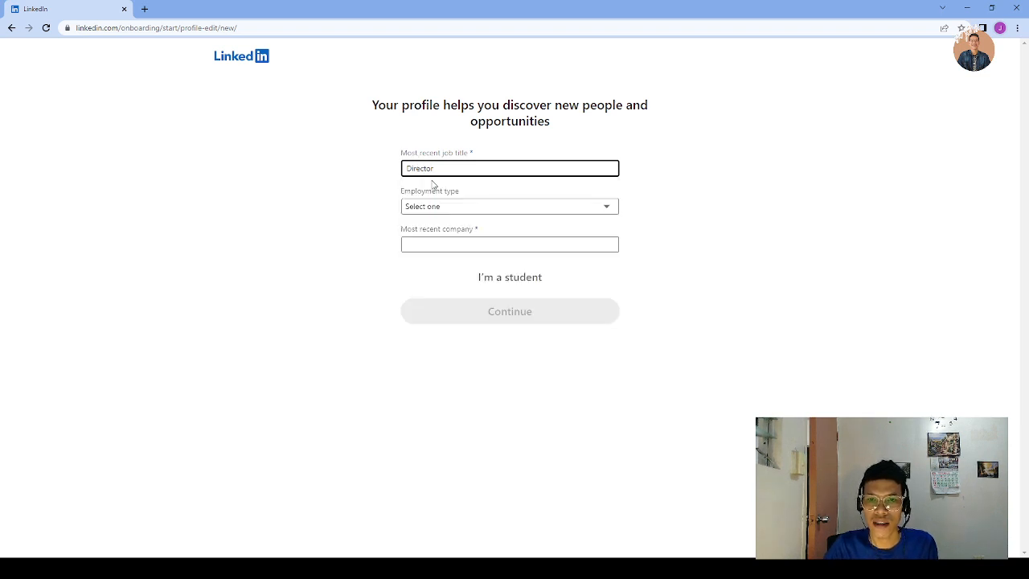
left_click(480, 212)
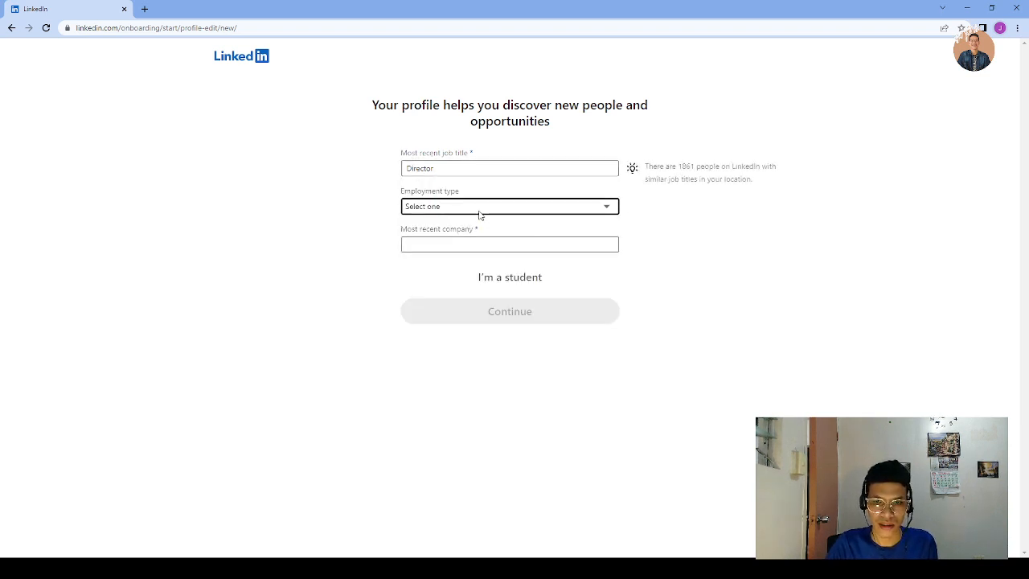
key("Down")
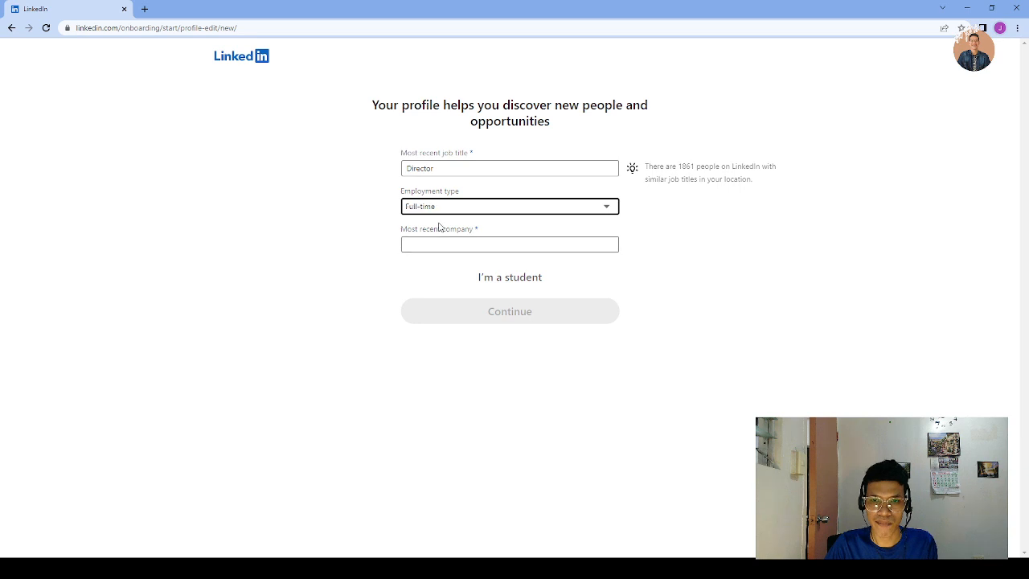
Set the most recent company to Goshen, the Advertising Services company, and continue to the job search question
left_click(442, 245)
type("S")
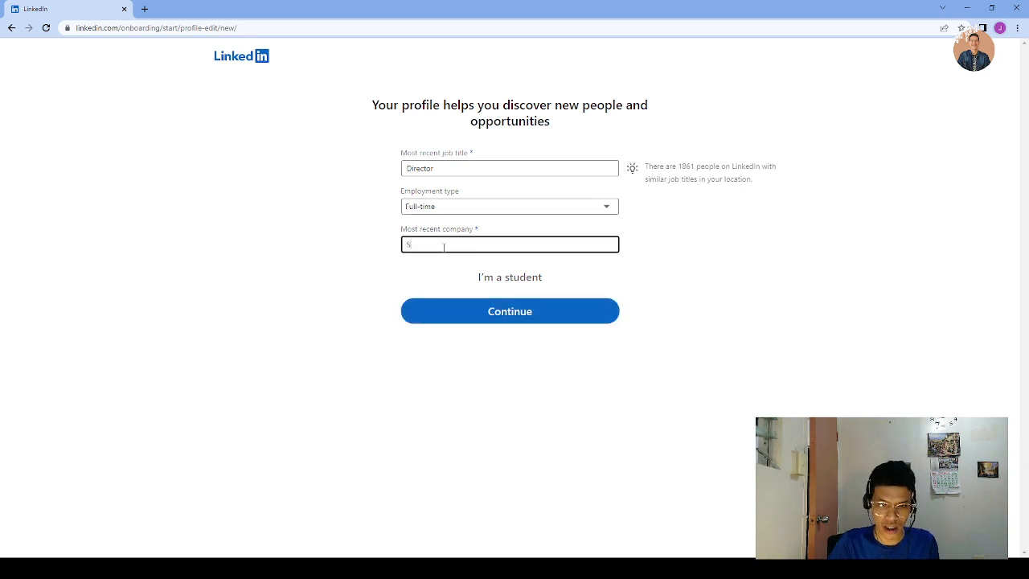
key("BackSpace")
type("G")
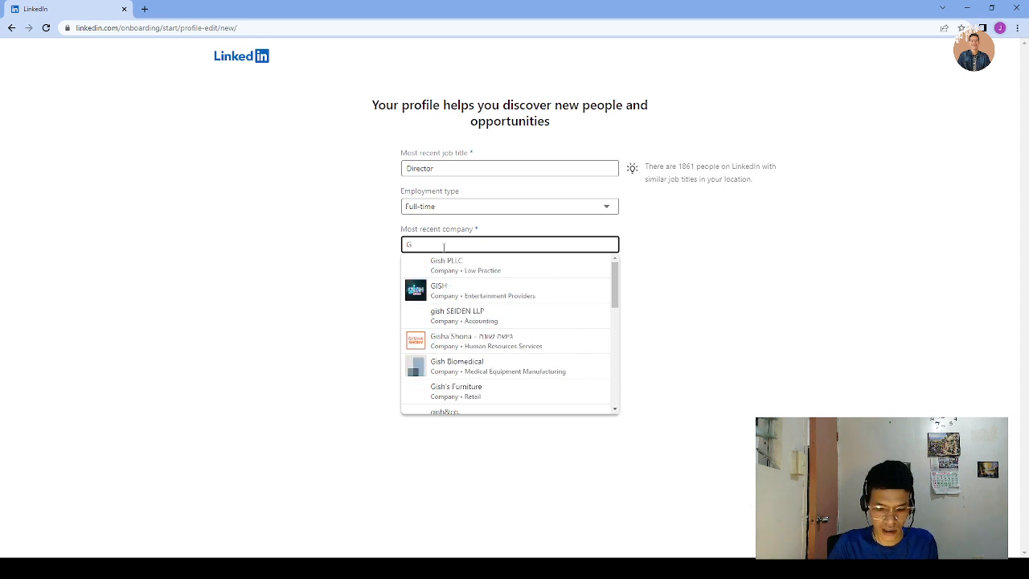
type("oshen")
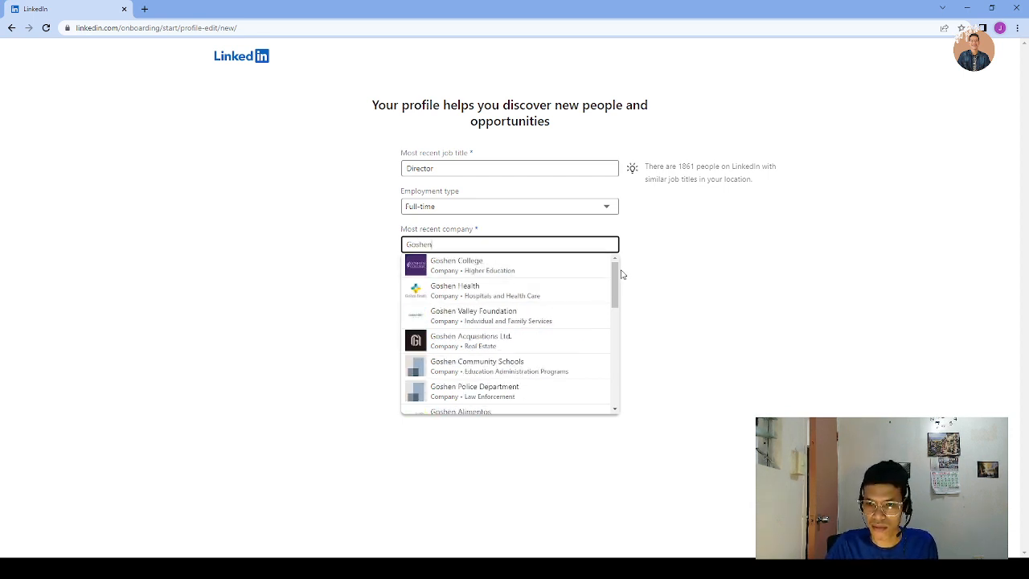
left_click_drag(615, 273, 589, 367)
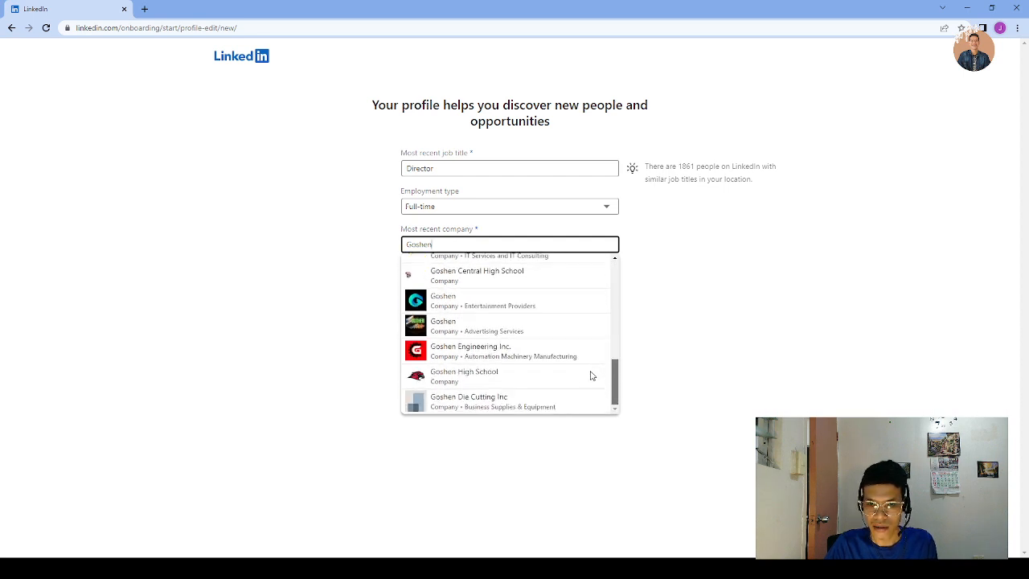
left_click(440, 323)
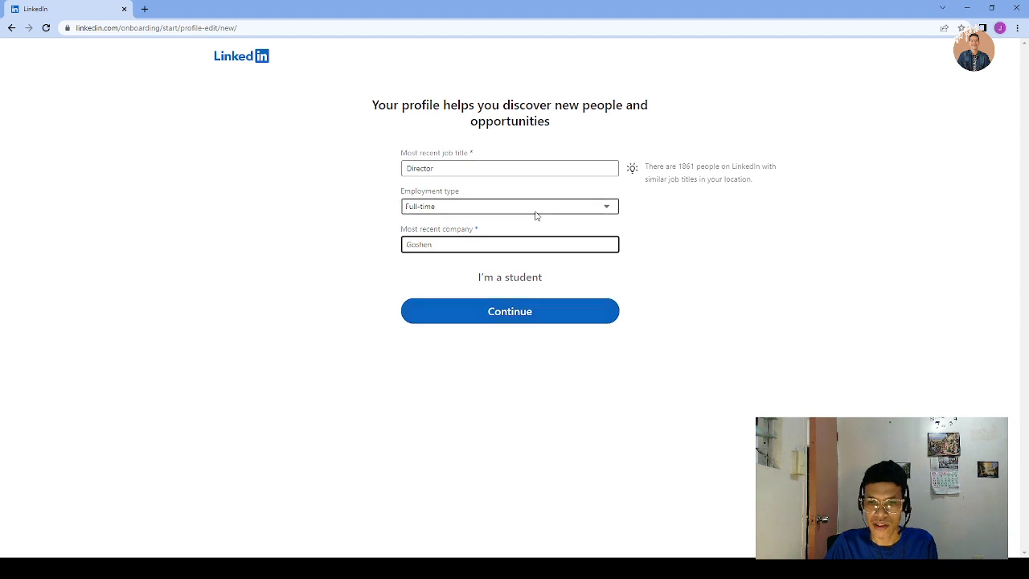
left_click(509, 316)
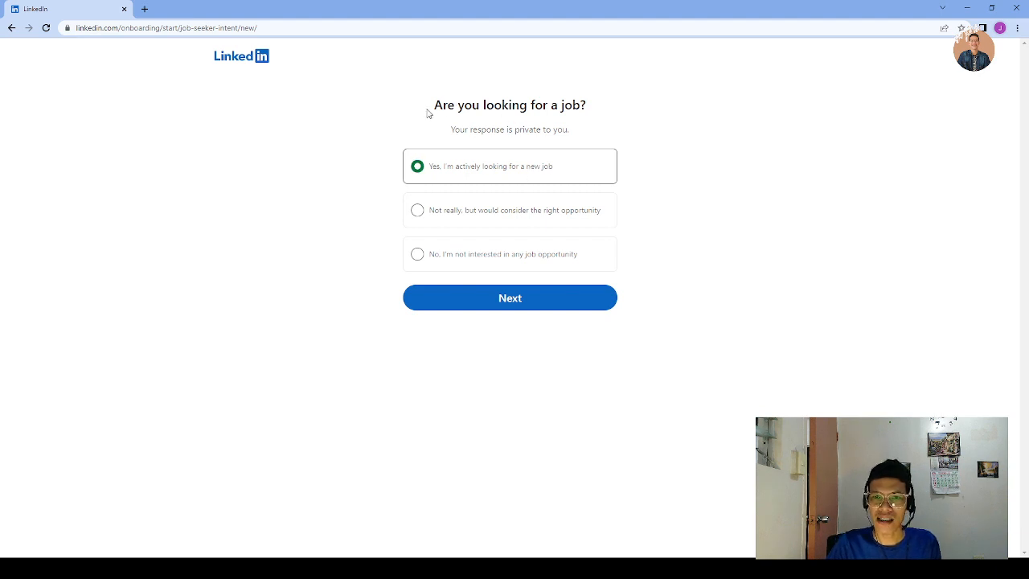
Answer the job search question with "No, I'm not interested in any job opportunity" and proceed
left_click_drag(428, 113, 596, 106)
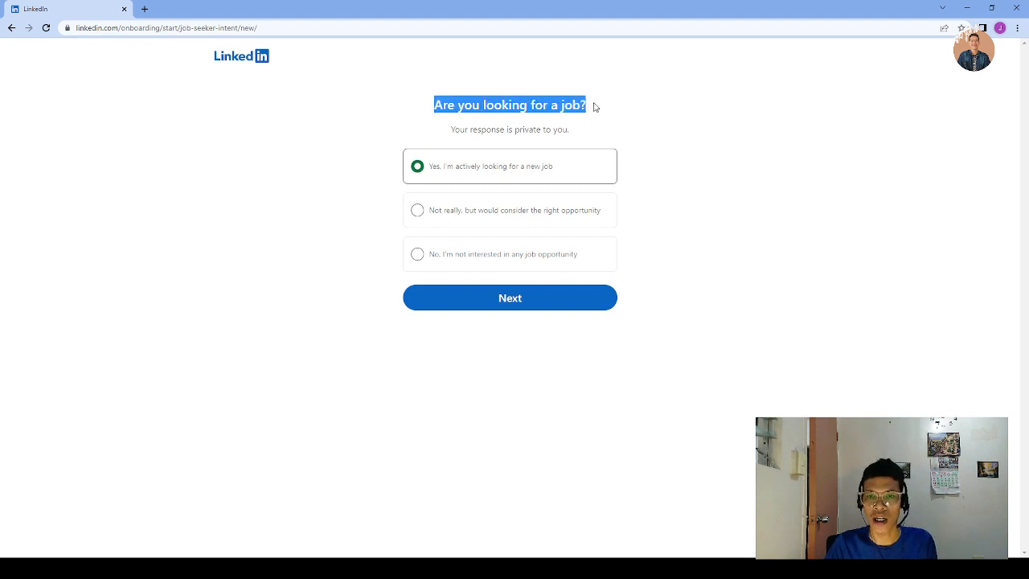
left_click(417, 254)
left_click(534, 306)
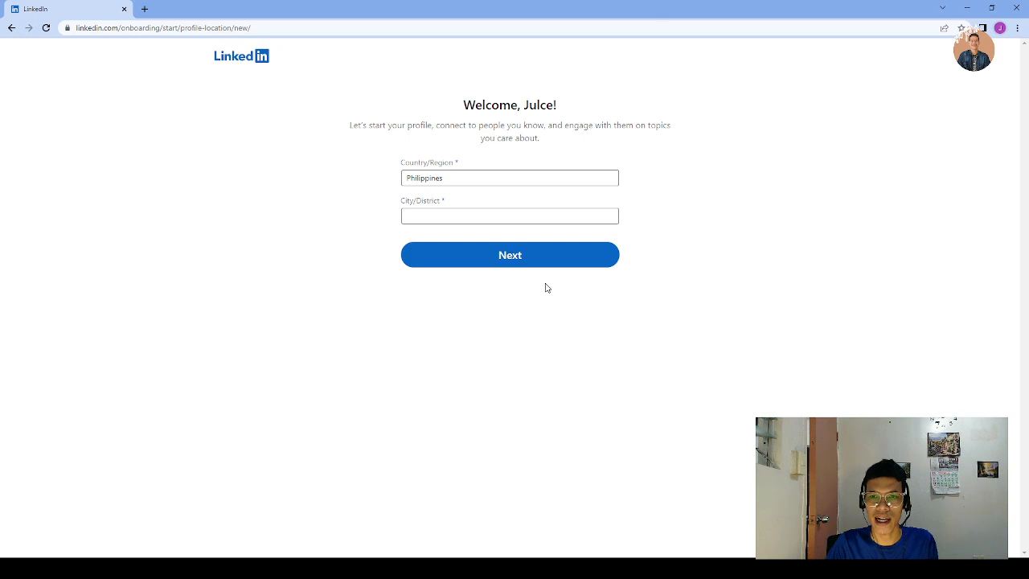
Continue past the location page and skip importing email contacts, confirming the skip
left_click(511, 257)
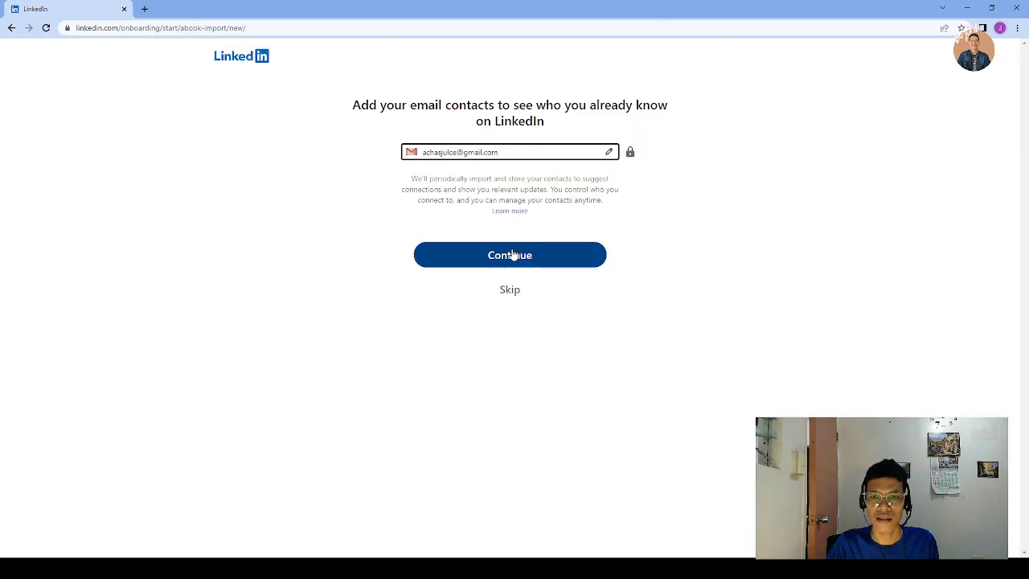
left_click(508, 294)
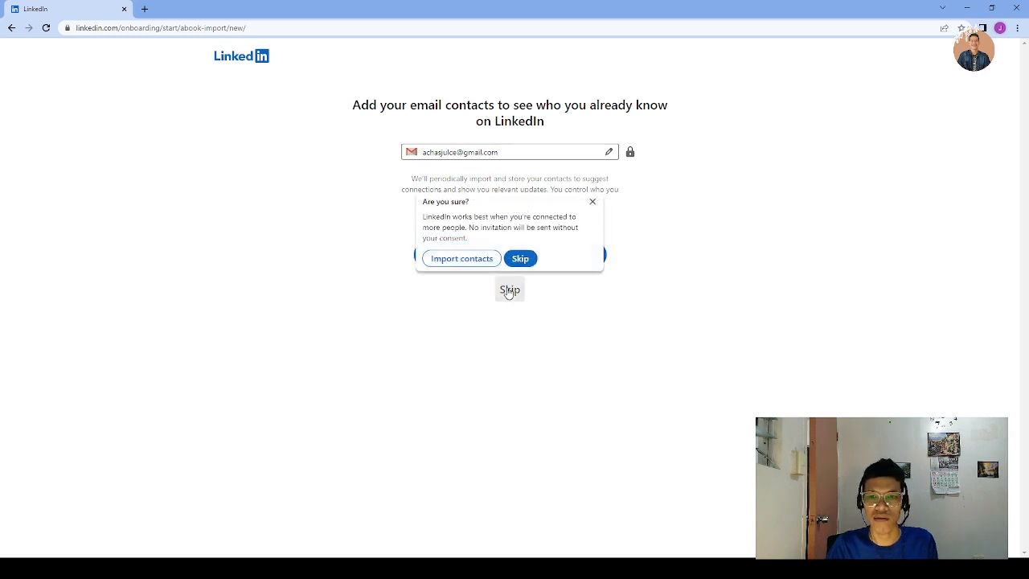
left_click(520, 258)
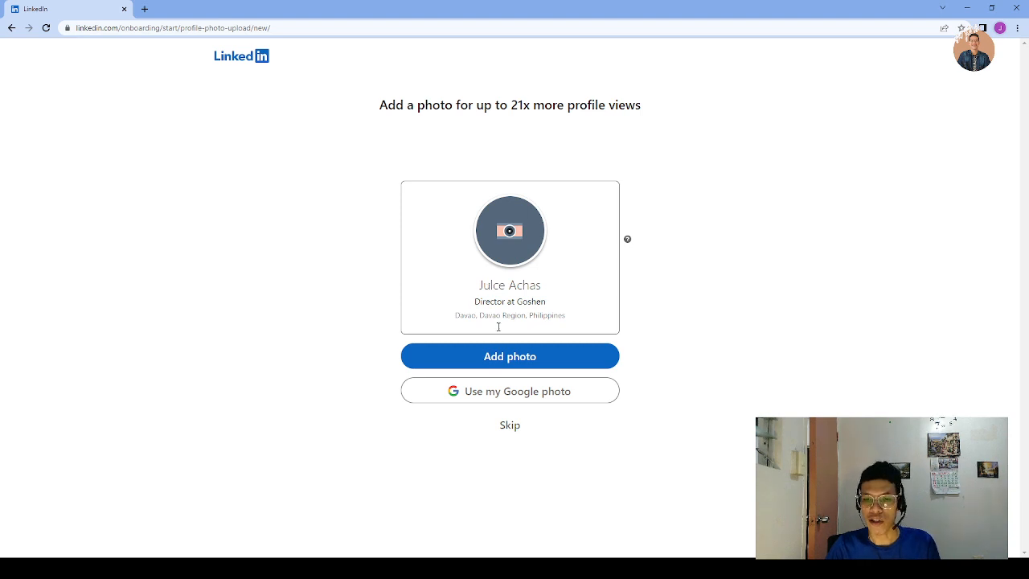
Skip adding a profile photo and continue past the mobile app offer
left_click(509, 425)
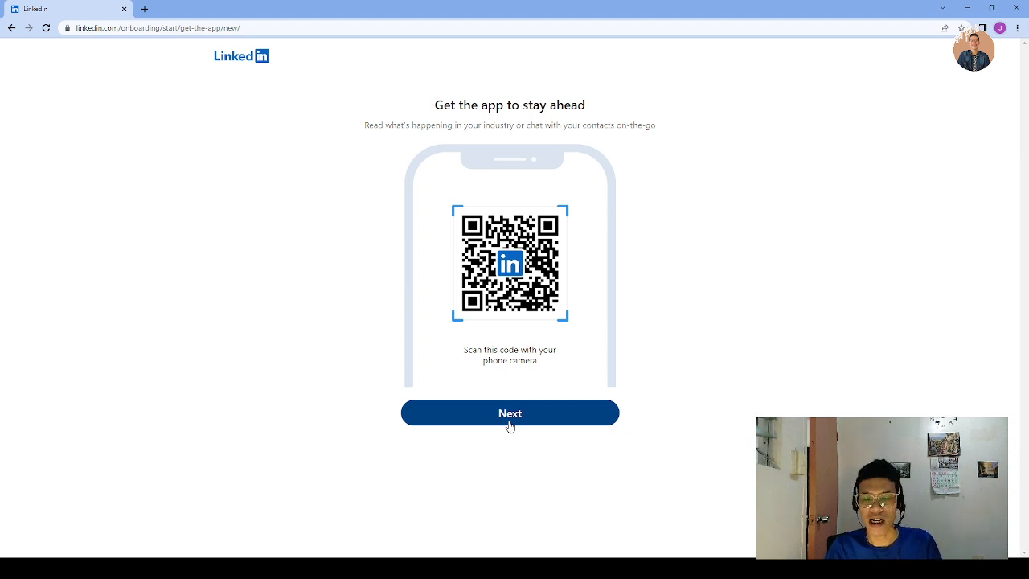
left_click(510, 418)
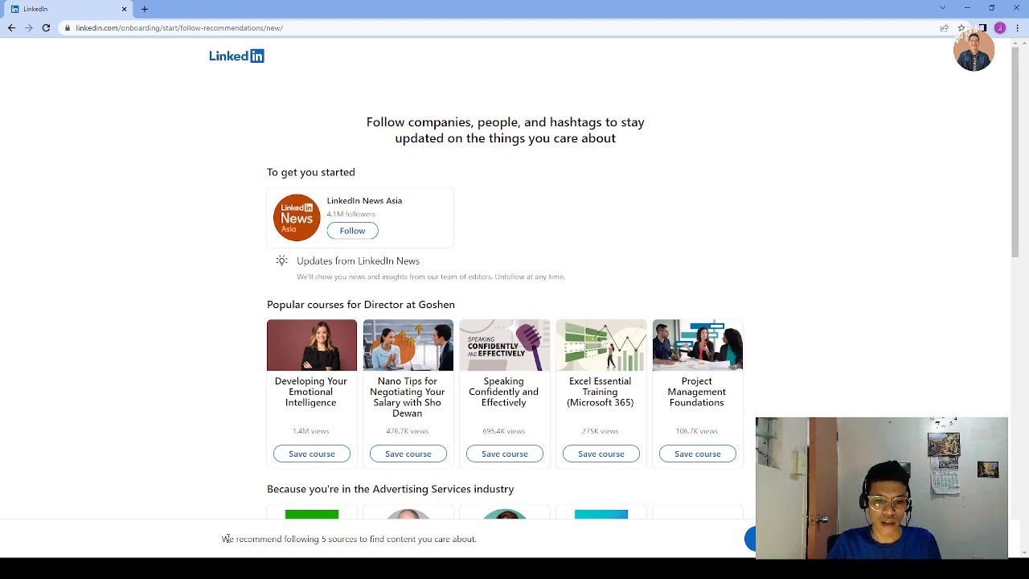
left_click_drag(230, 537, 503, 544)
left_click(436, 544)
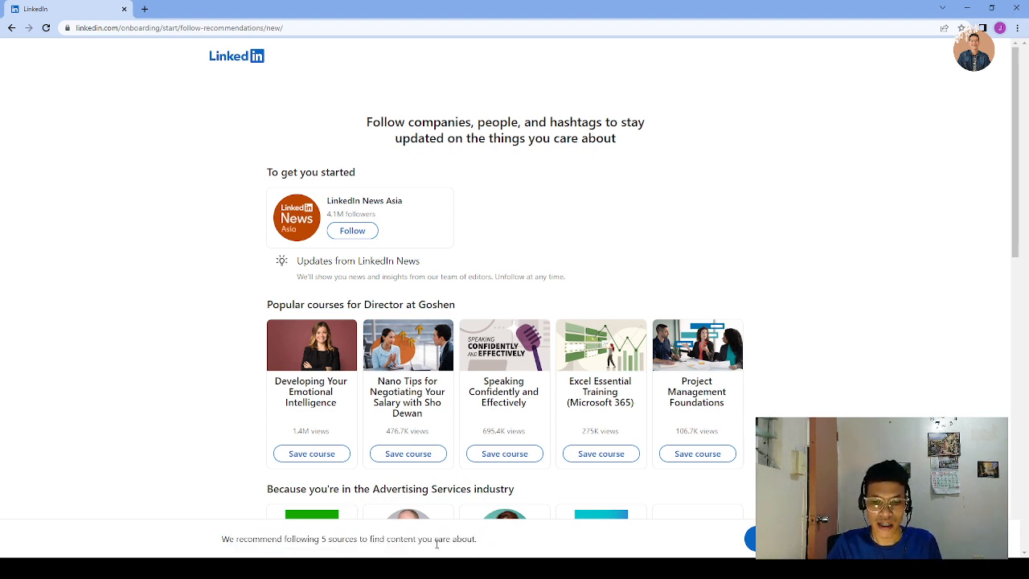
Follow the two Amazon specialists, Canva and Work from Home Jobs in the Advertising Services industry suggestions
scroll(446, 458, "down", 5)
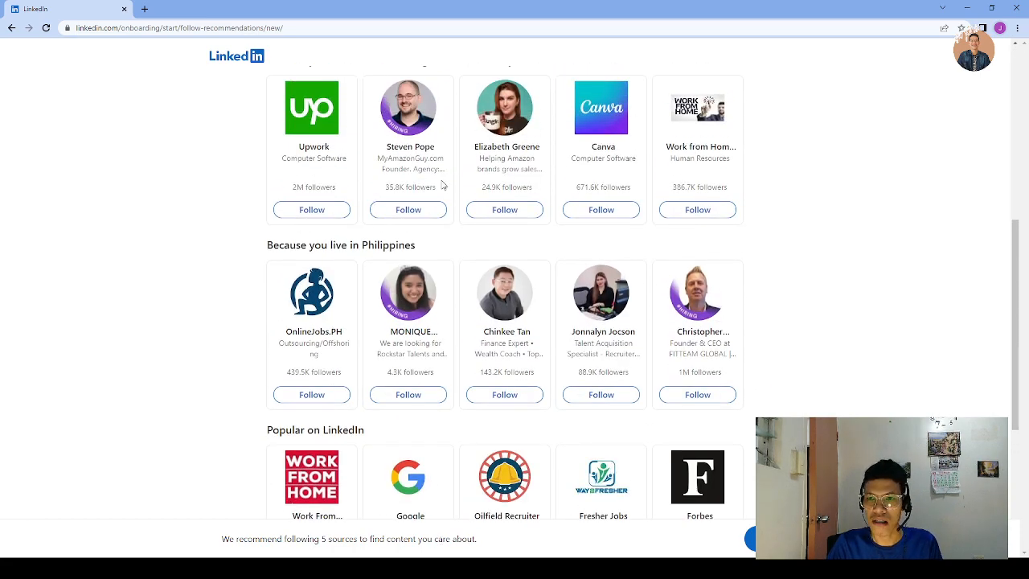
scroll(441, 185, "up", 1)
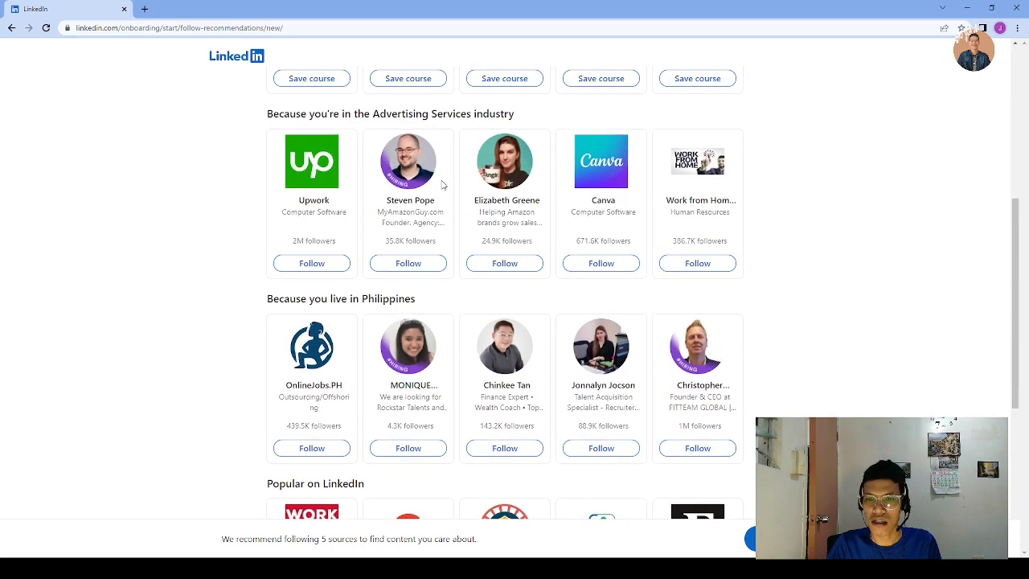
left_click(418, 270)
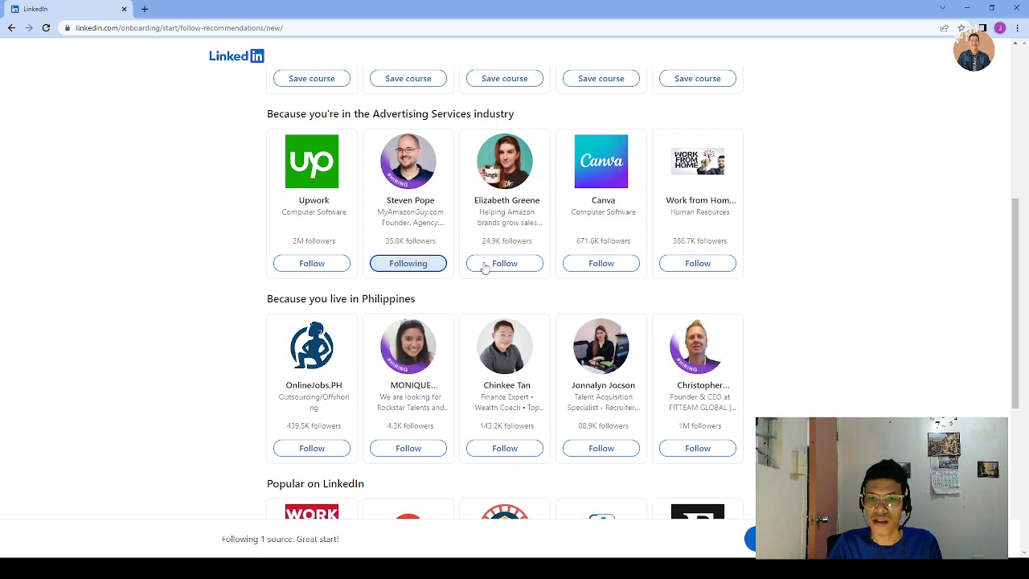
left_click(505, 264)
left_click(601, 264)
left_click(664, 266)
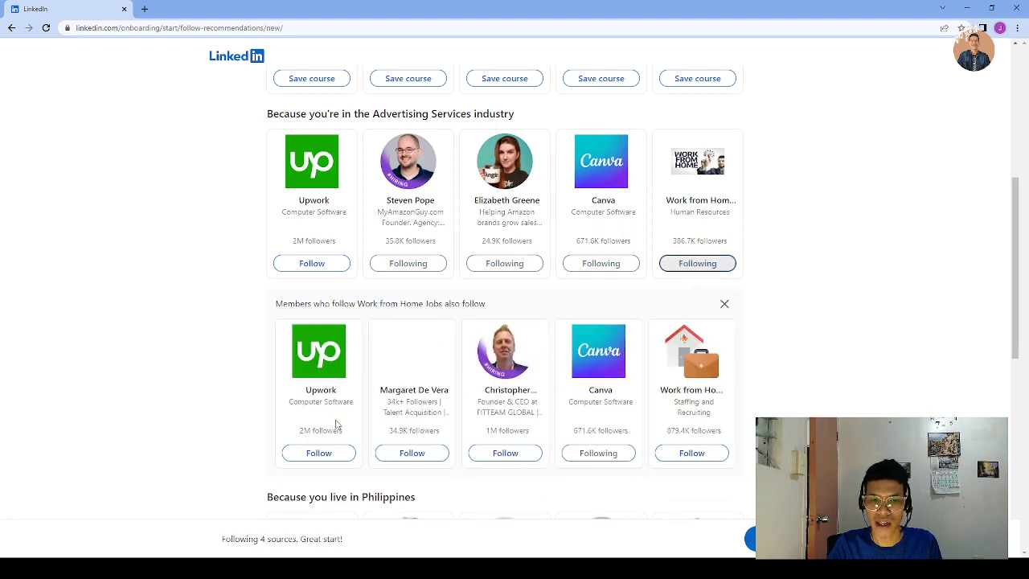
Follow the Talent Acquisition member suggested among those also followed by Work from Home Jobs followers
scroll(416, 315, "down", 1)
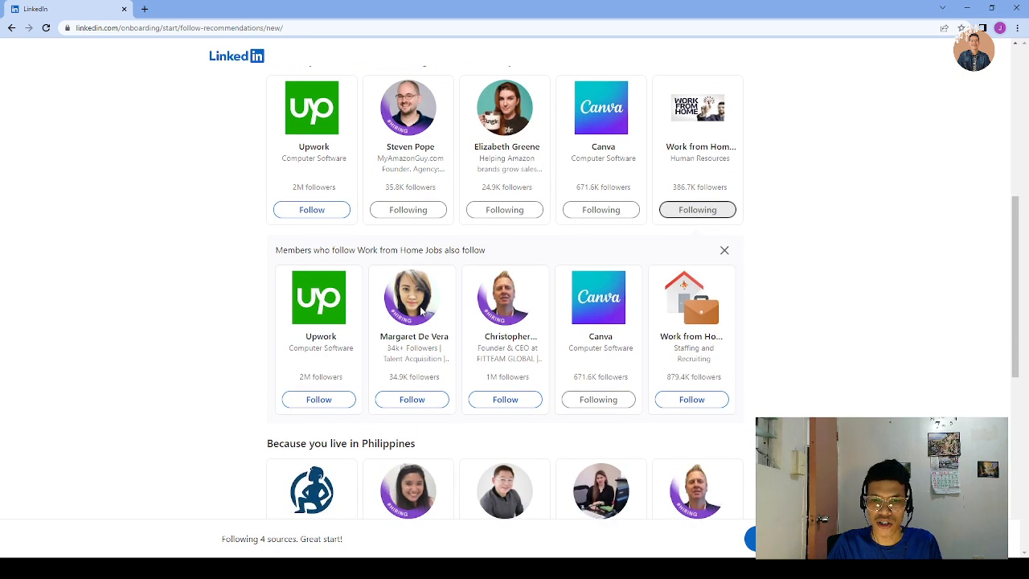
left_click(421, 400)
scroll(425, 397, "down", 4)
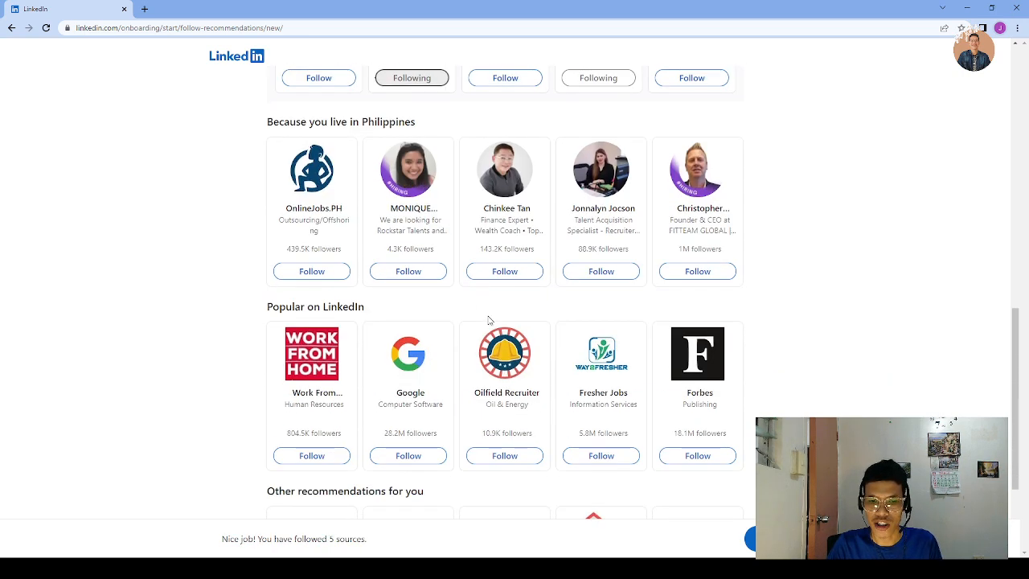
Finish the current set of follow recommendations and continue onboarding
scroll(487, 310, "down", 2)
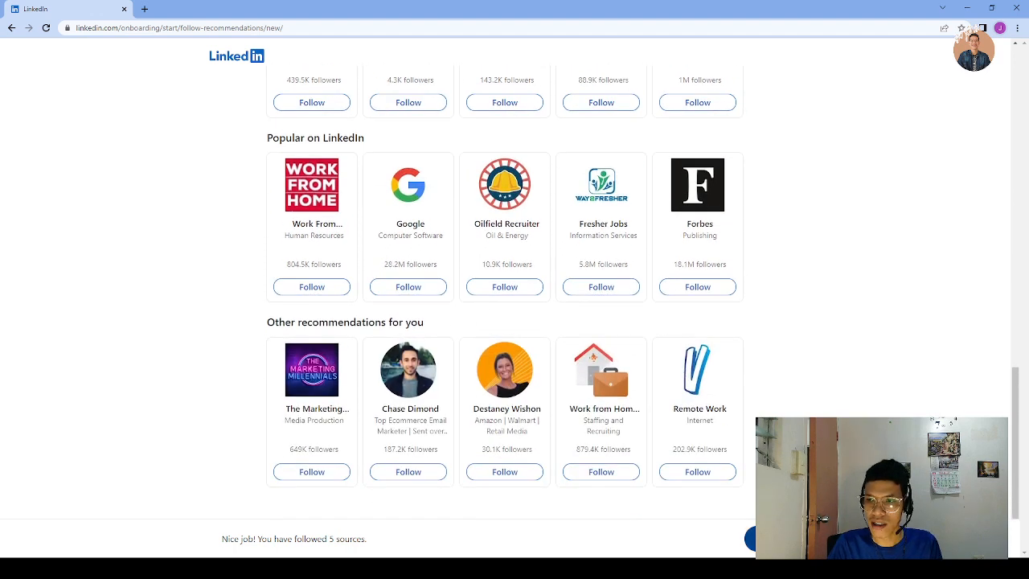
left_click(770, 539)
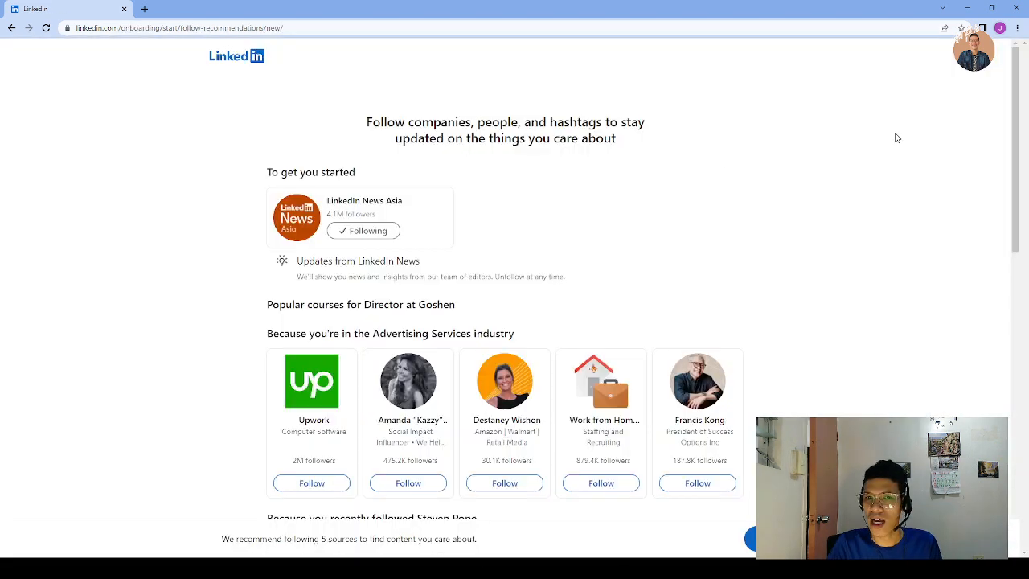
Follow the FITTEAM GLOBAL founder, the Amazon PPC manager and coach, Remote Work and the freelance Amazon PPC manager in the recently followed suggestions
scroll(581, 182, "down", 3)
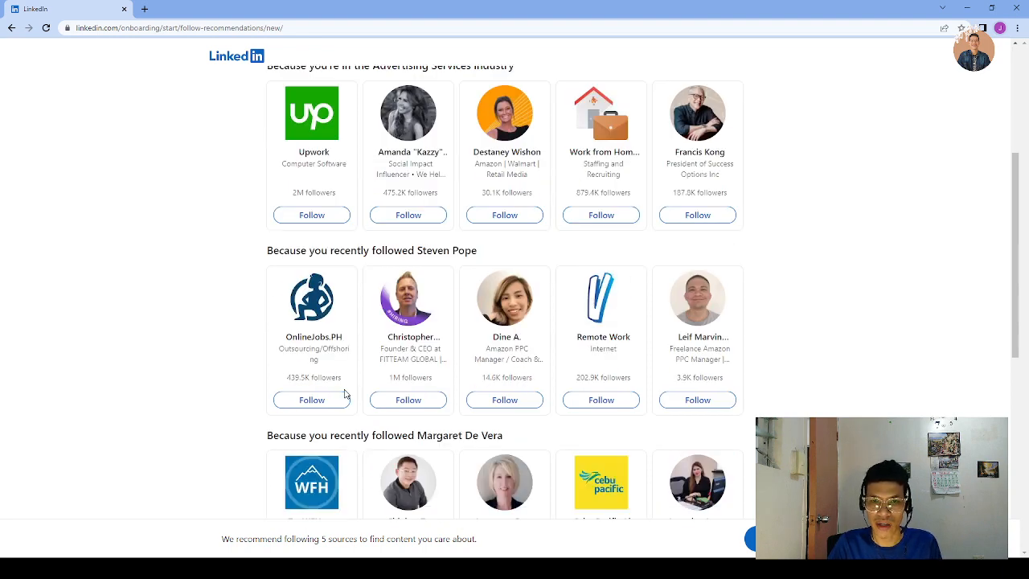
scroll(344, 393, "up", 3)
scroll(342, 392, "down", 2)
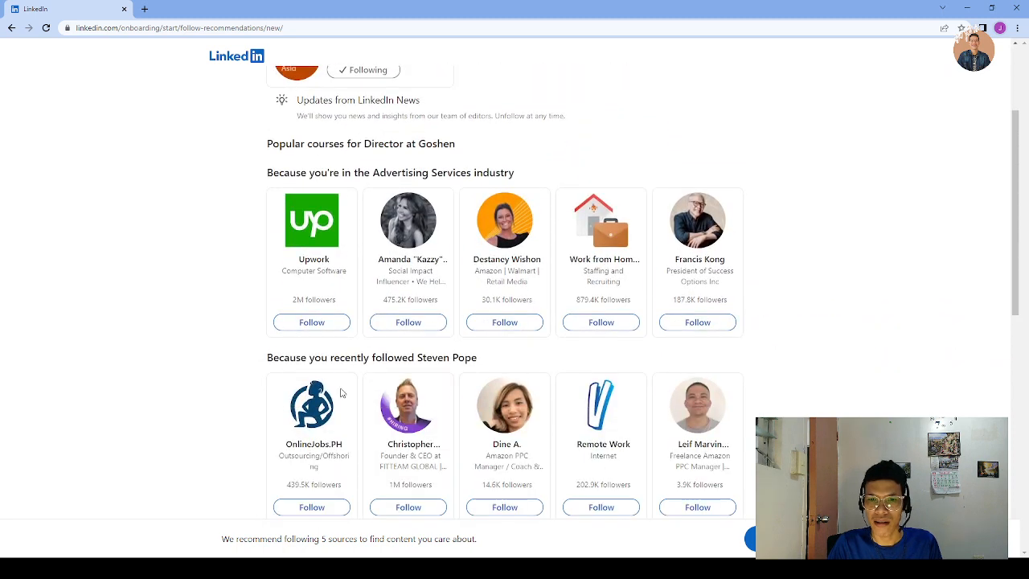
scroll(341, 392, "down", 2)
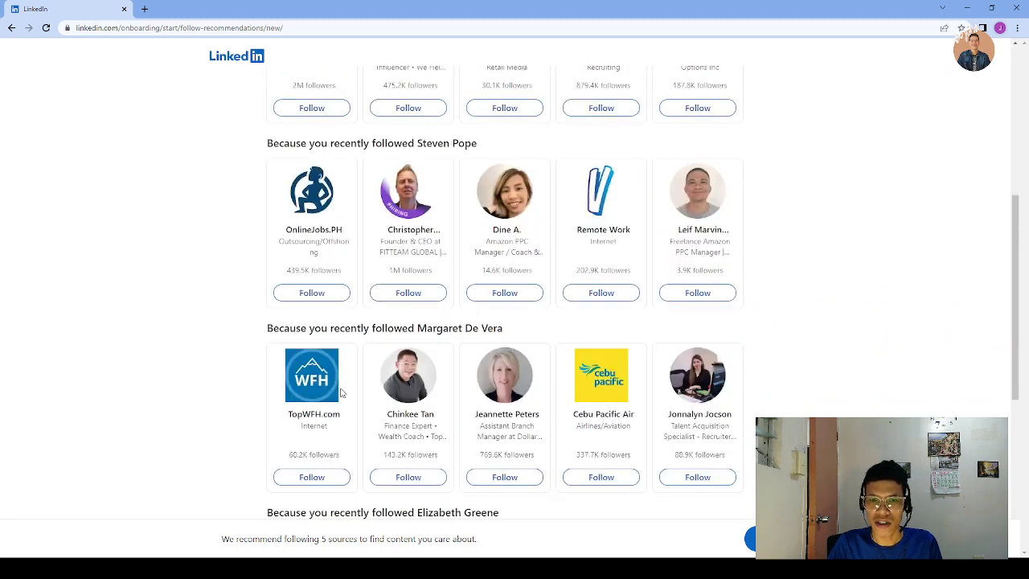
left_click(434, 292)
left_click(522, 292)
left_click(603, 291)
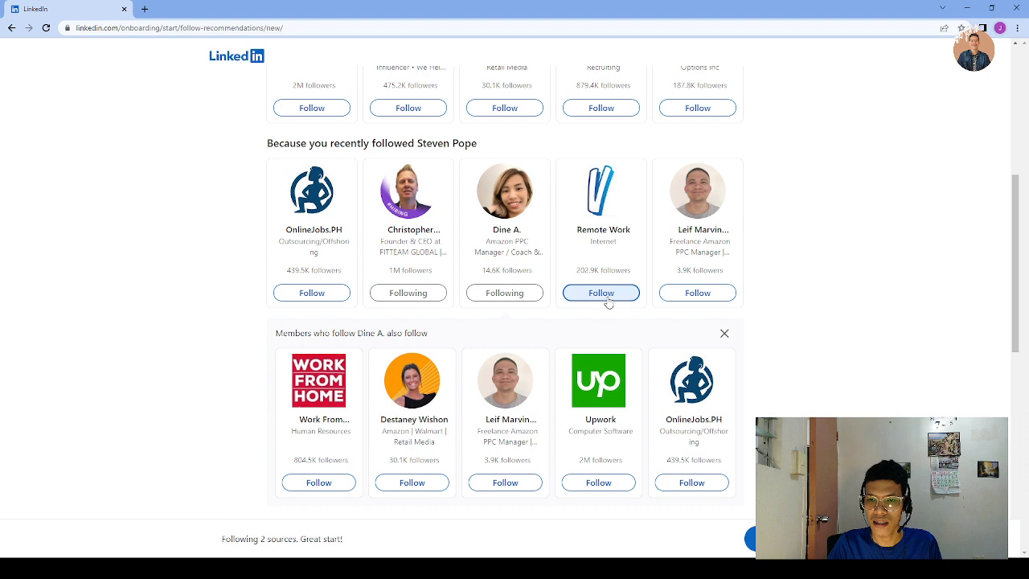
left_click(696, 294)
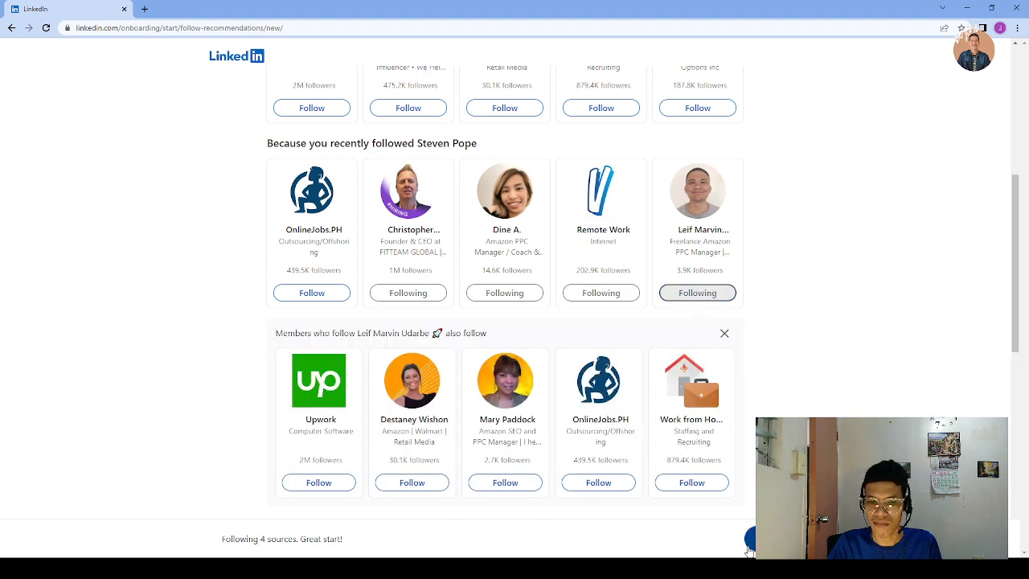
Follow the Amazon and Walmart retail media specialist among the related members and finish the follow recommendations
left_click(412, 482)
left_click(749, 539)
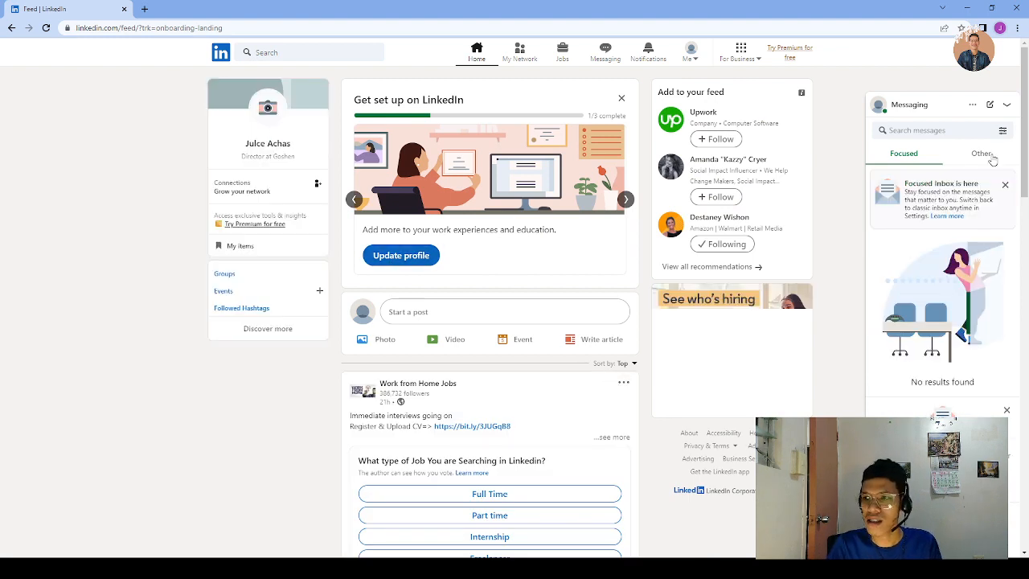
Collapse the messaging window on the home feed and open the account's own profile page
left_click(1005, 106)
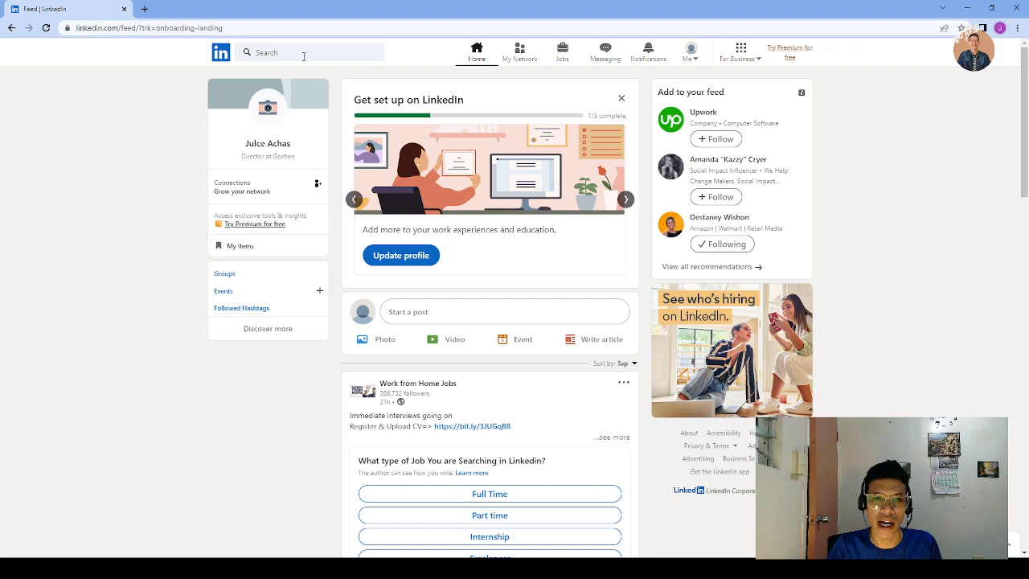
left_click(690, 54)
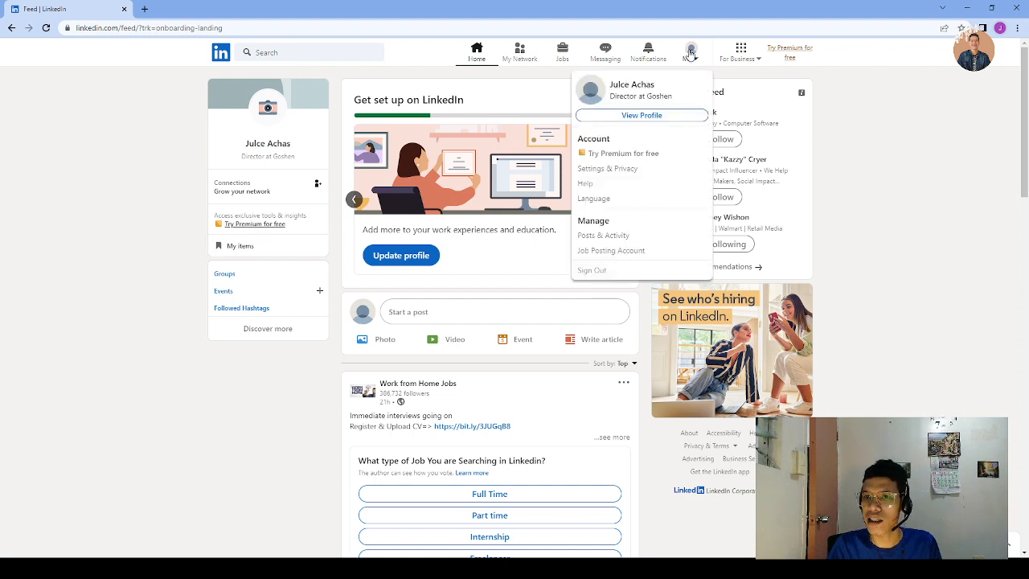
left_click(634, 117)
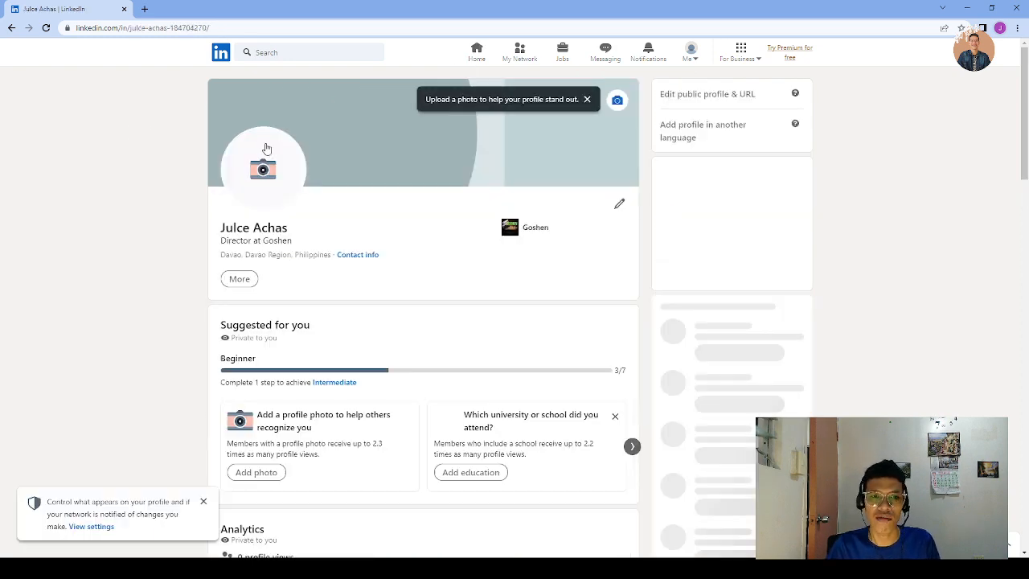
Dismiss the profile visibility notice and examine the profile's sections, including Suggested for you, Analytics, Resources, Activity, Experience and Interests
left_click(203, 501)
scroll(293, 260, "down", 2)
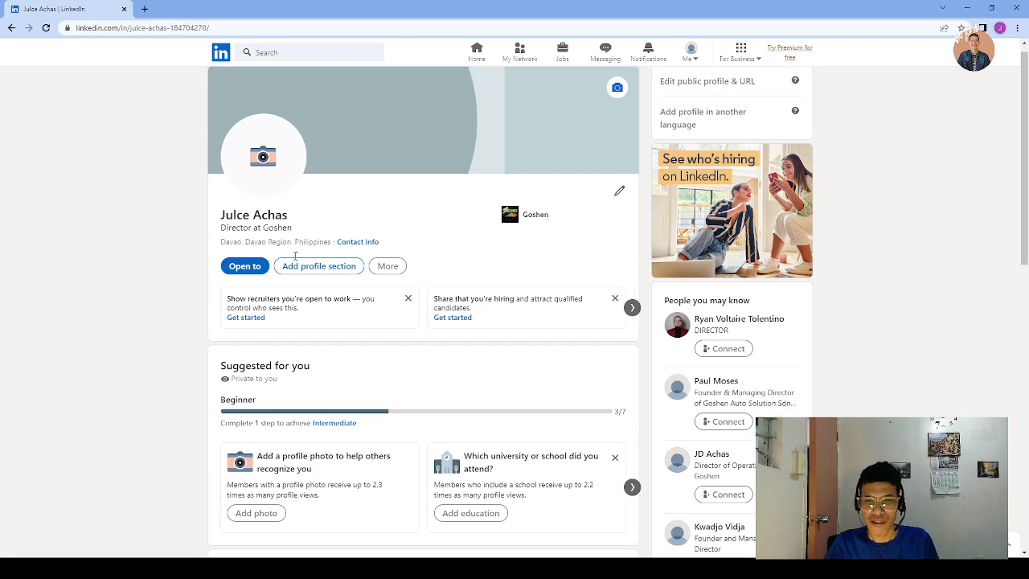
scroll(294, 259, "up", 2)
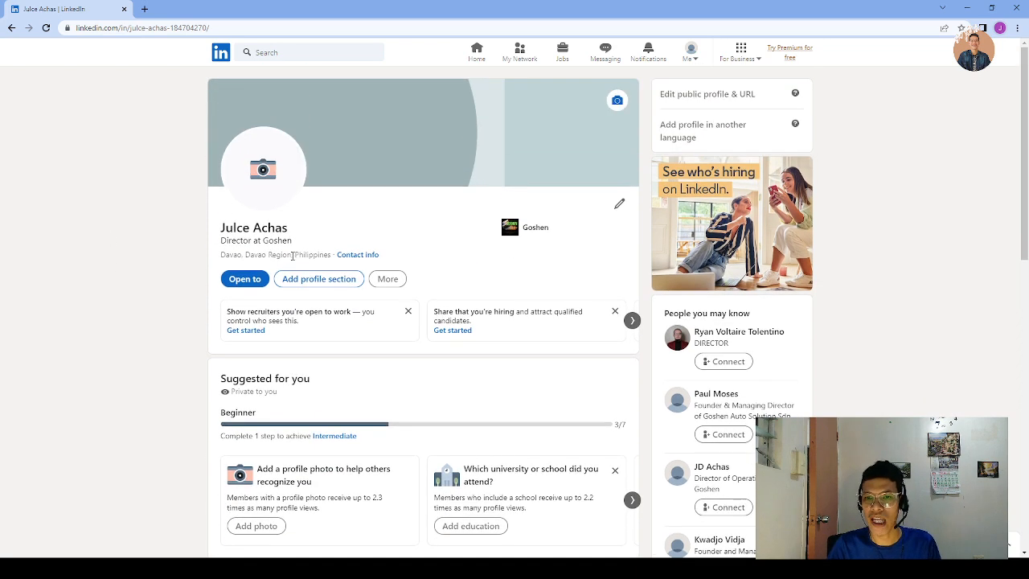
scroll(202, 268, "down", 5)
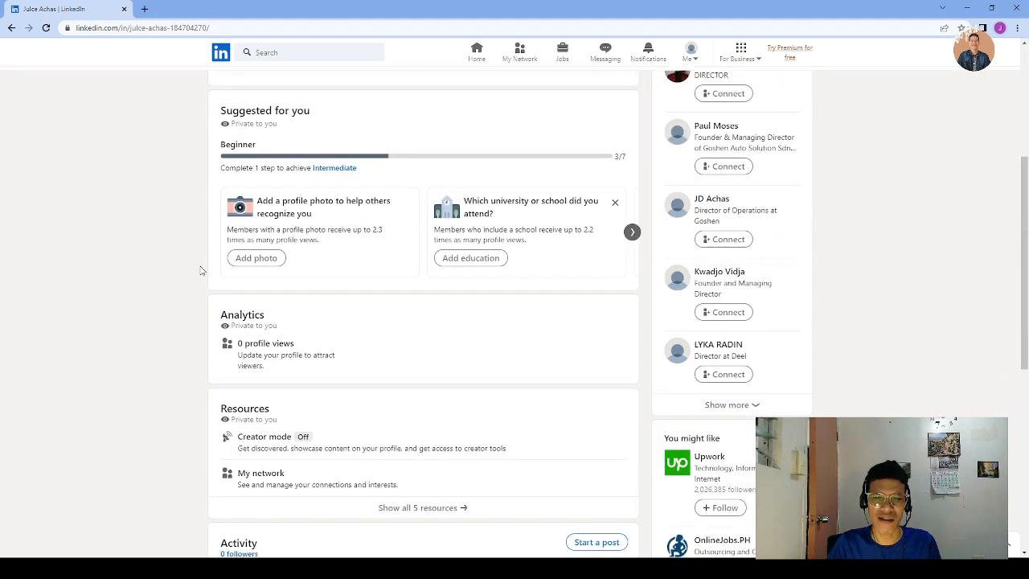
scroll(270, 258, "down", 3)
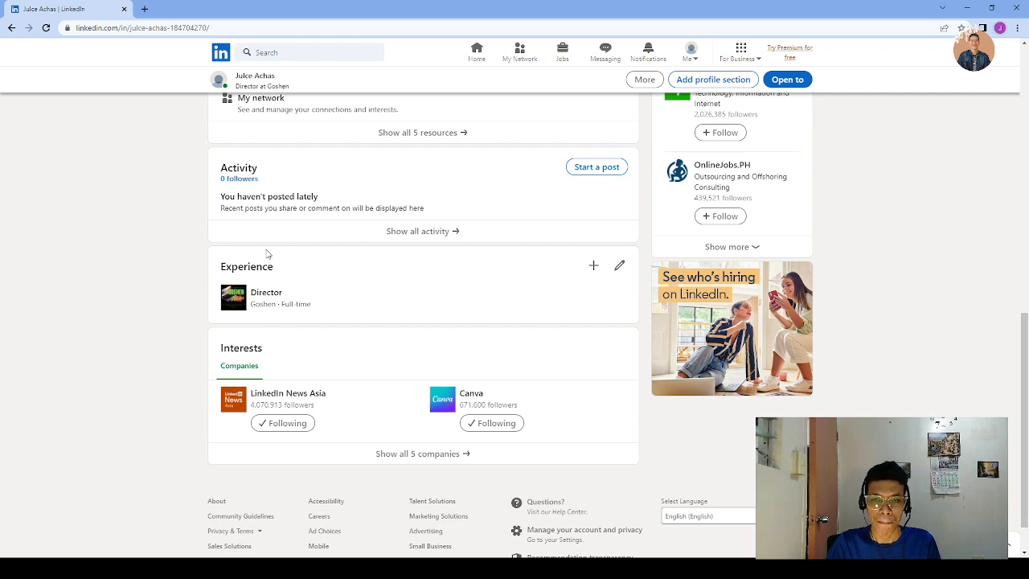
scroll(222, 272, "up", 5)
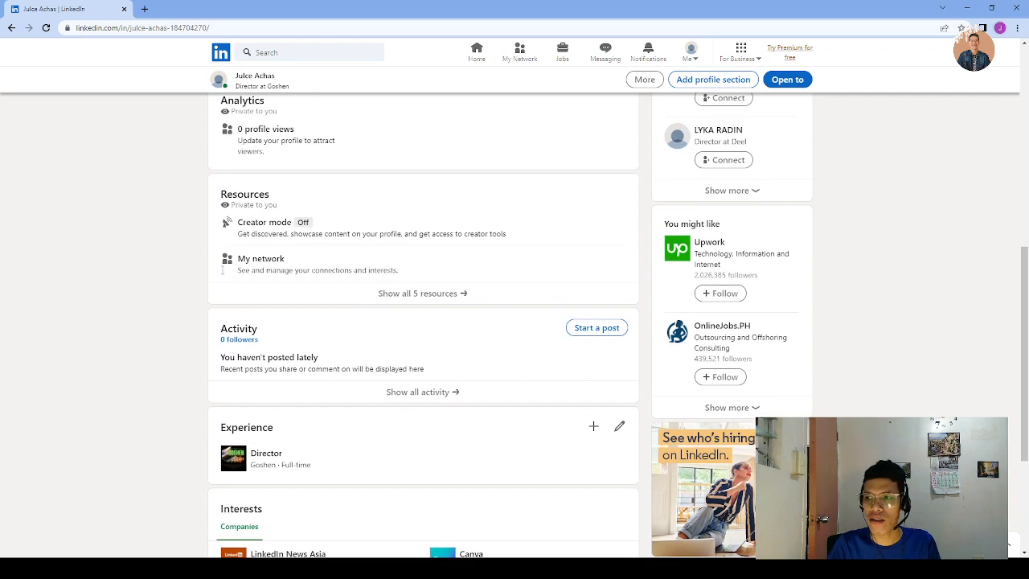
scroll(231, 270, "down", 6)
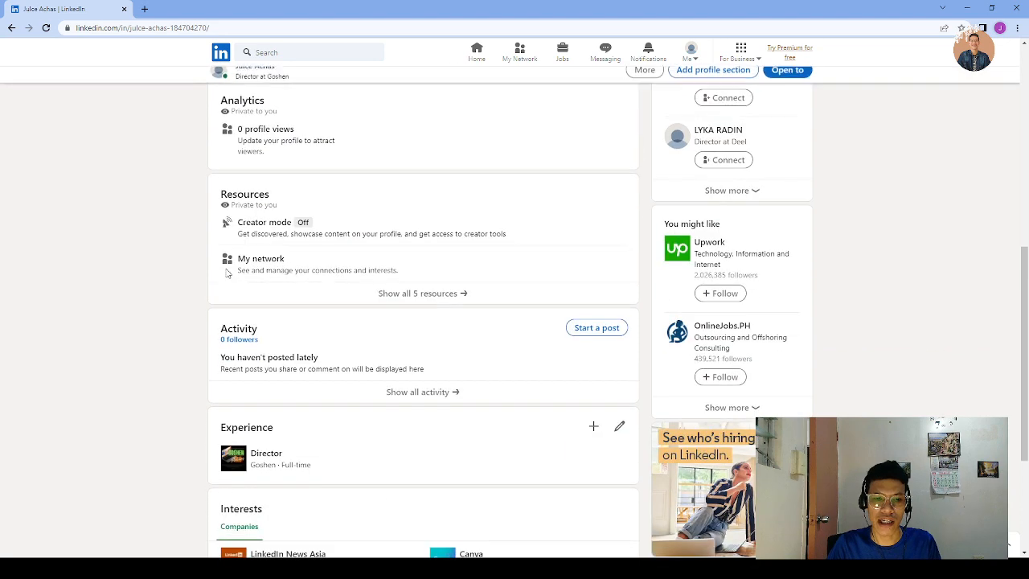
left_click_drag(222, 211, 285, 217)
left_click(279, 210)
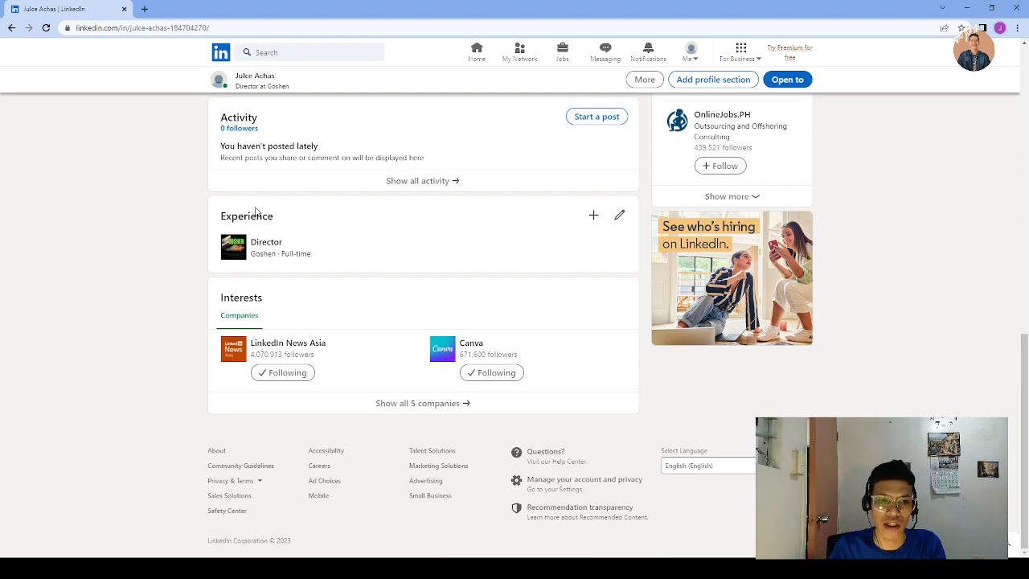
left_click_drag(280, 217, 221, 215)
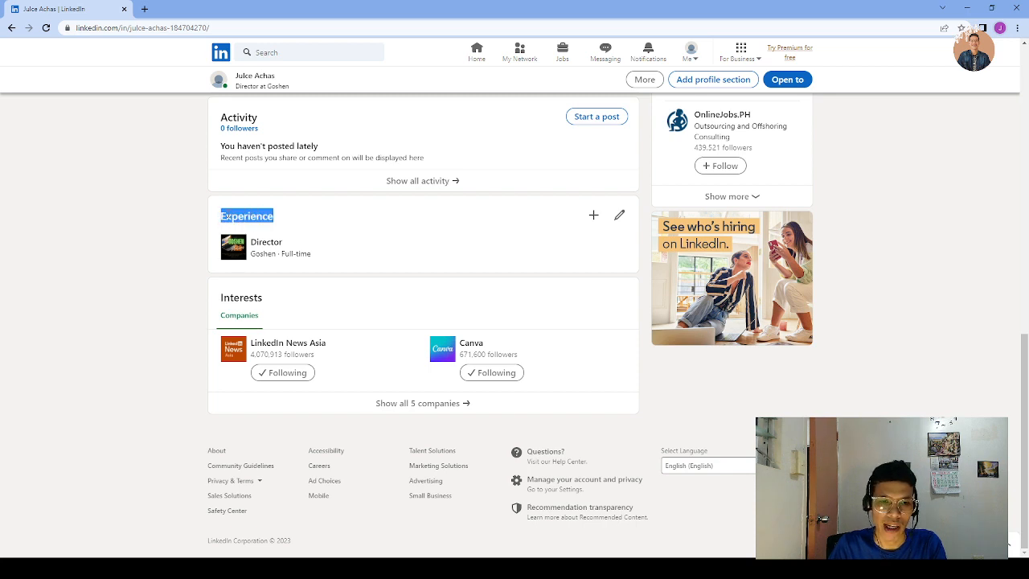
left_click(230, 213)
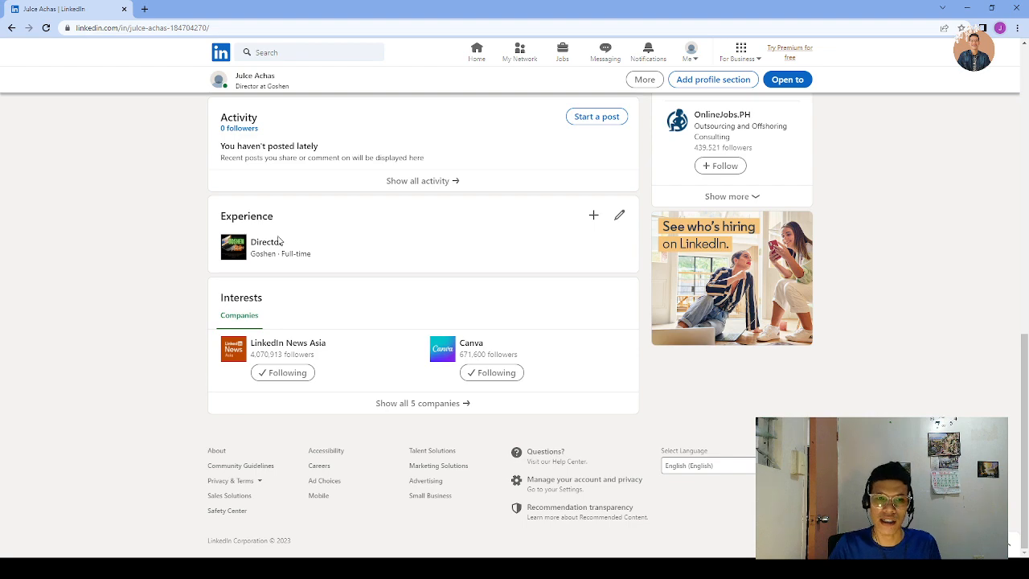
scroll(298, 278, "up", 1)
scroll(297, 279, "up", 2)
scroll(298, 279, "down", 2)
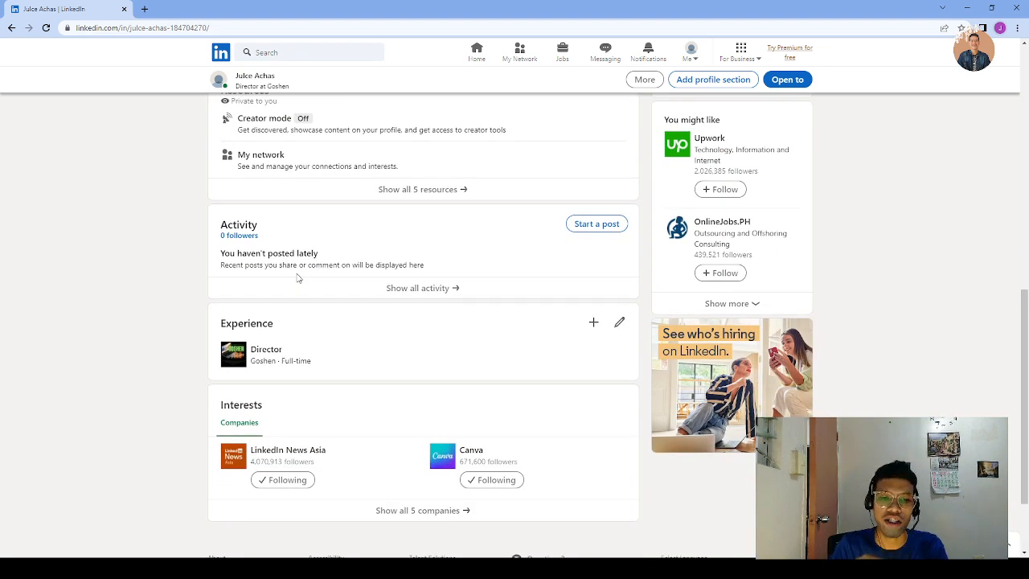
Start adding education from the Suggested for you section and choose Mindanao State University-Iligan Institute of Technology as the school
scroll(297, 278, "up", 6)
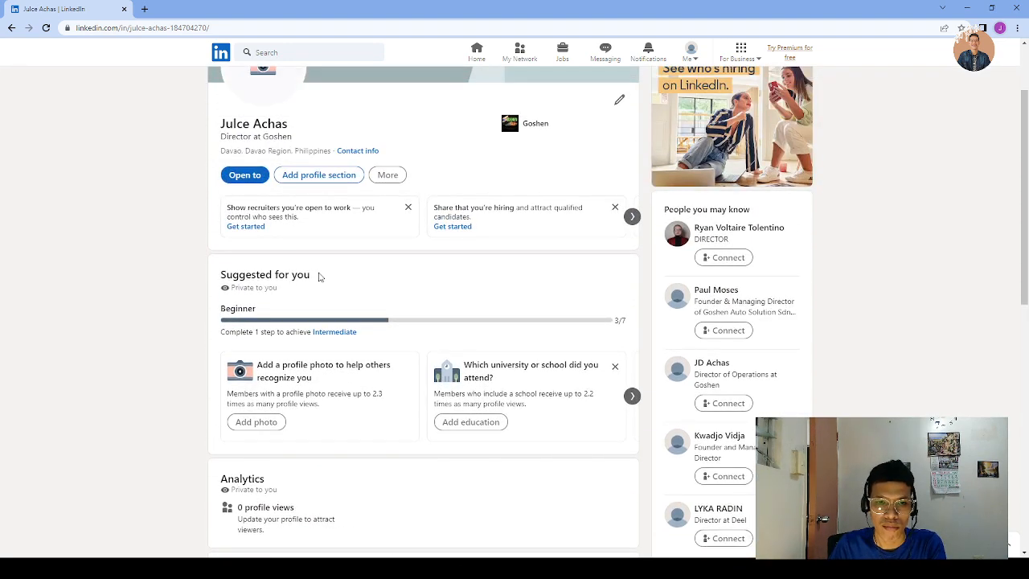
scroll(367, 234, "down", 1)
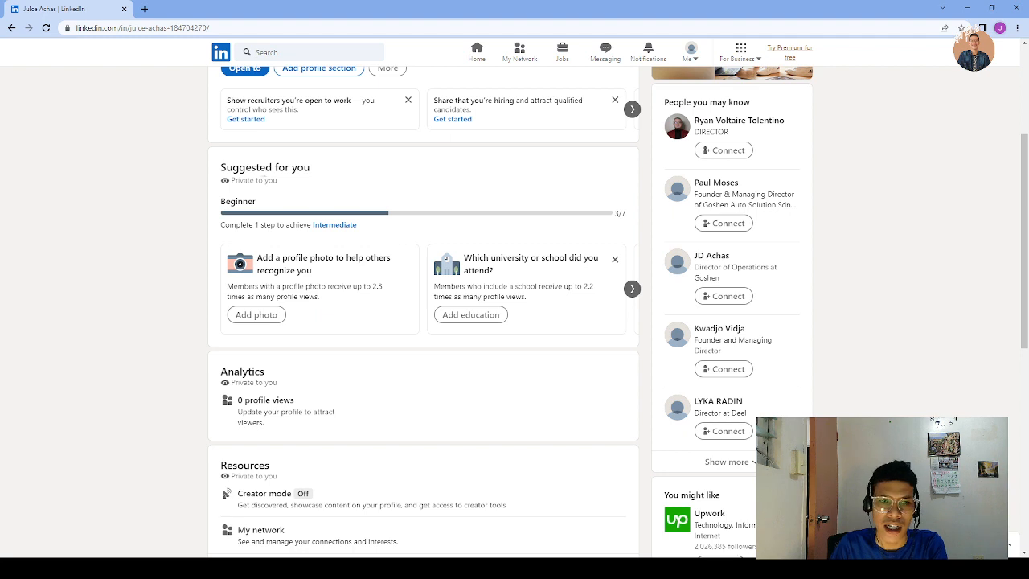
left_click_drag(310, 169, 220, 167)
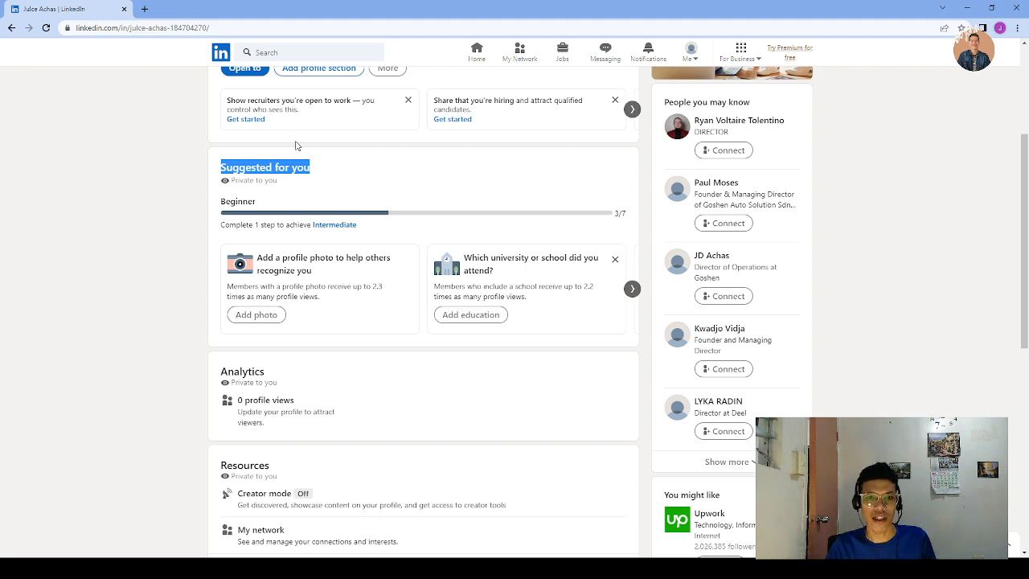
left_click(345, 176)
left_click(461, 319)
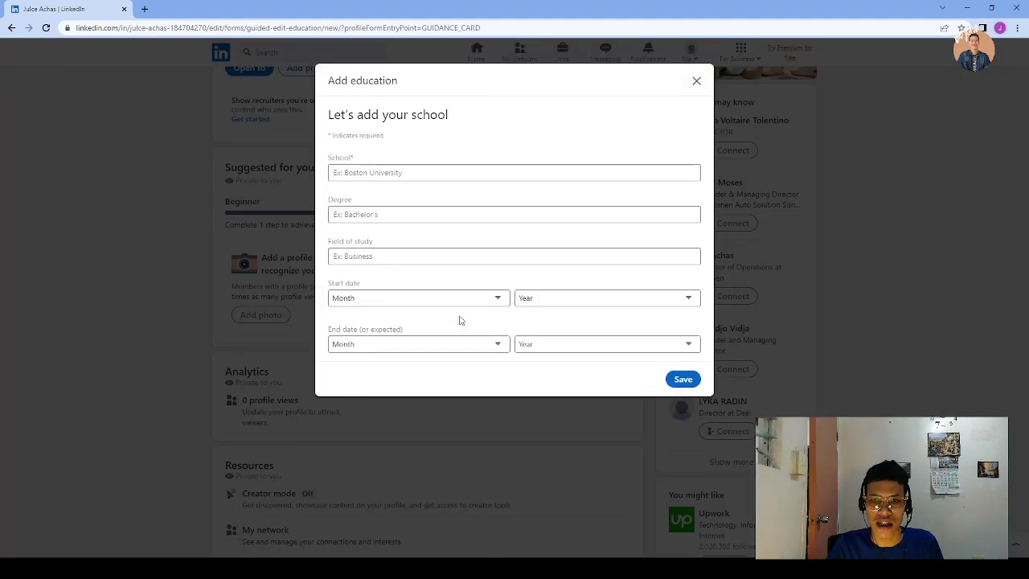
left_click(356, 172)
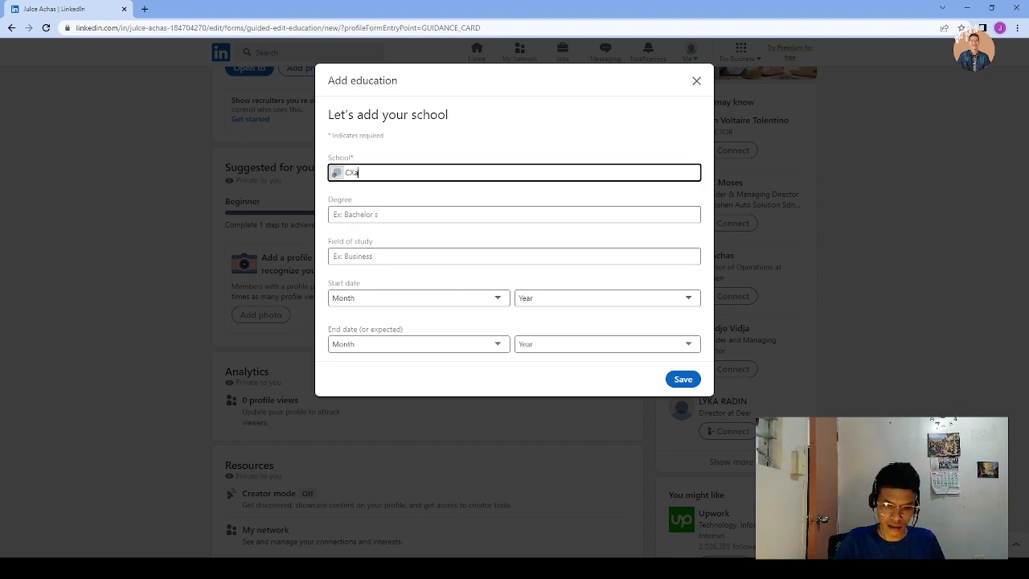
type("Mindan")
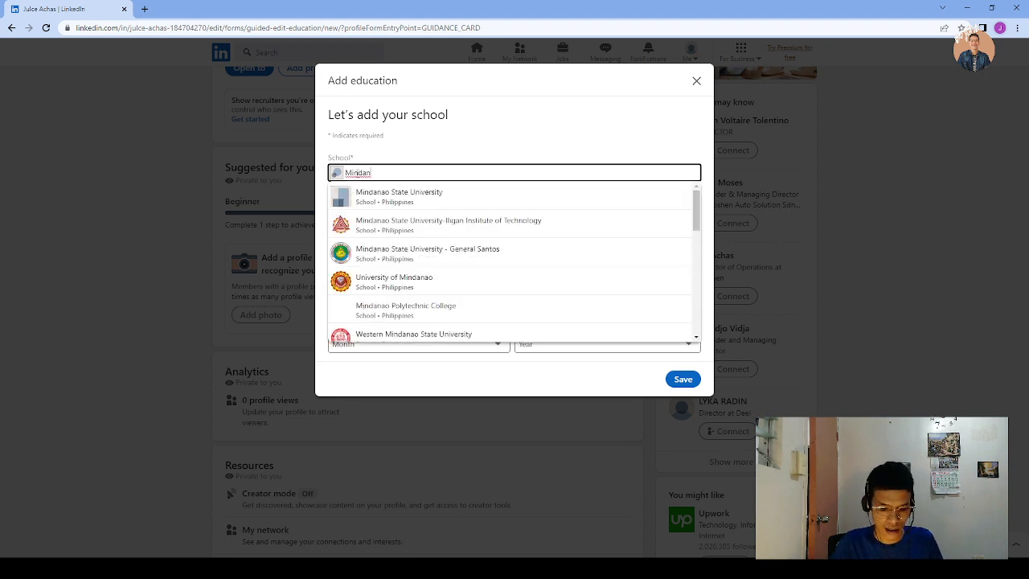
left_click(454, 230)
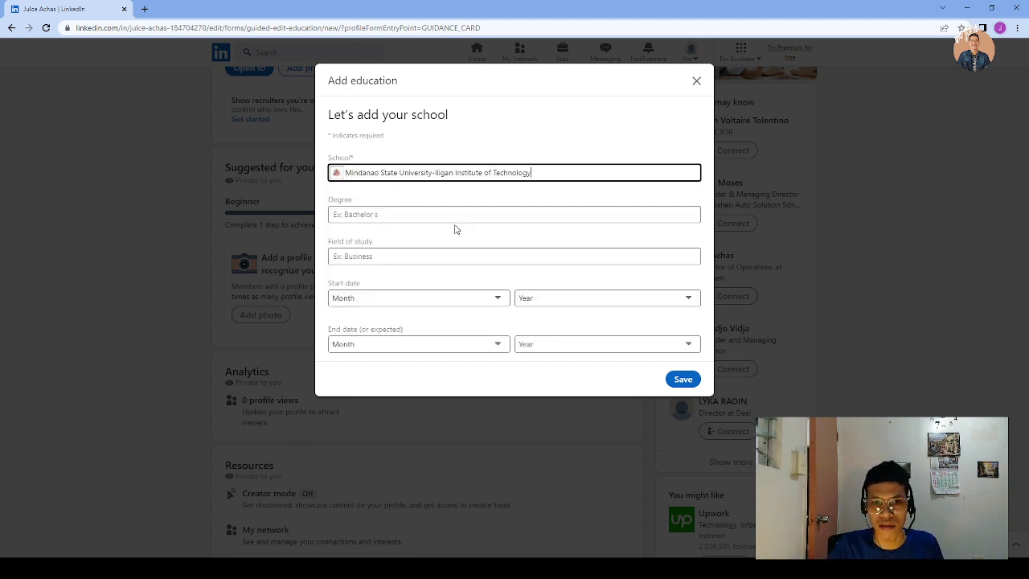
Set the degree of the education entry to Bachelor of Business Administration - BBA
left_click(374, 211)
type("Marketi")
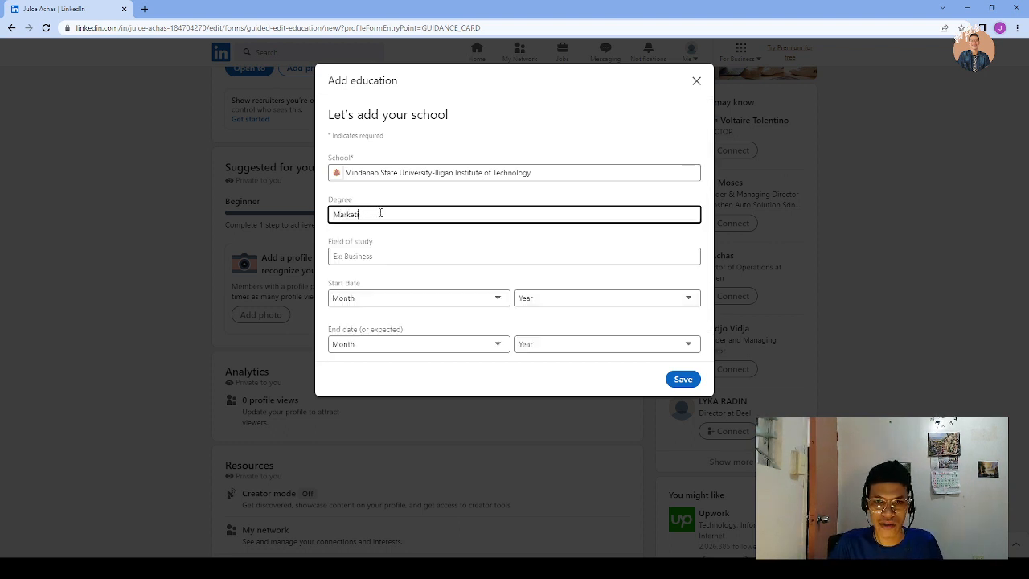
key("BackSpace")
key("BackSpace")
key("BackSpace")
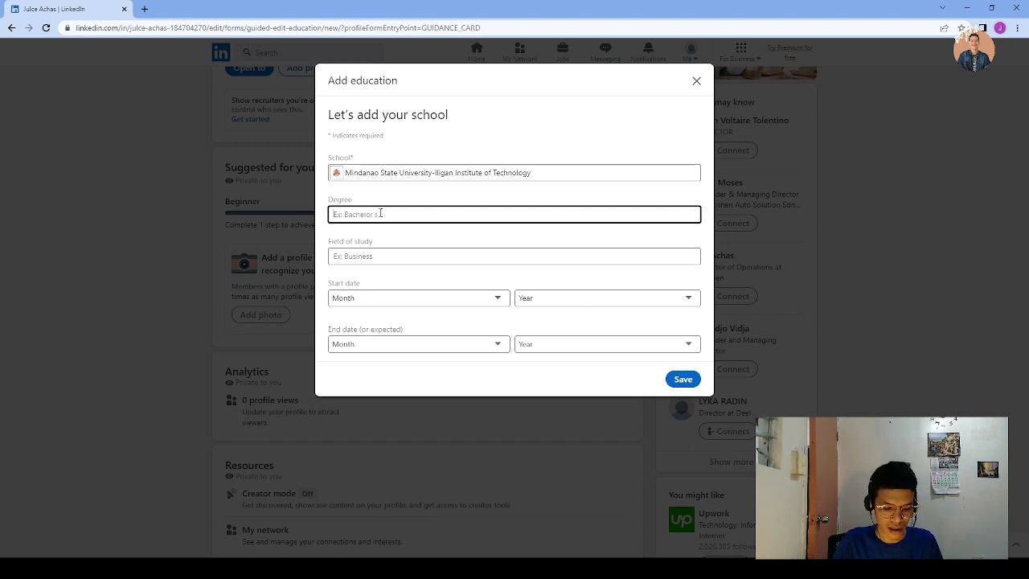
type("Busines")
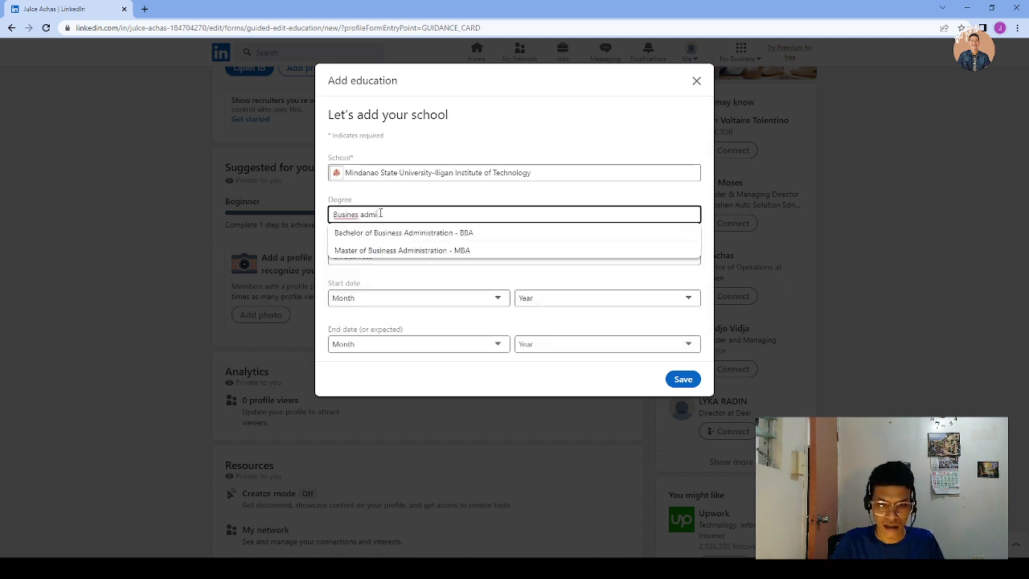
type(" admi")
left_click(419, 233)
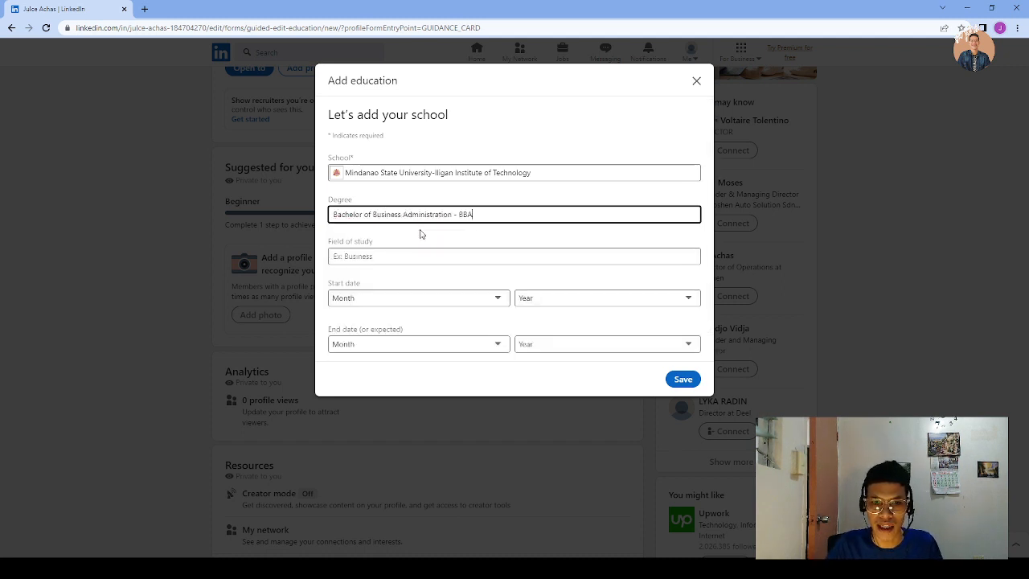
Set the field of study of the education entry to Operations Management and Supervision
left_click(395, 257)
type("Op")
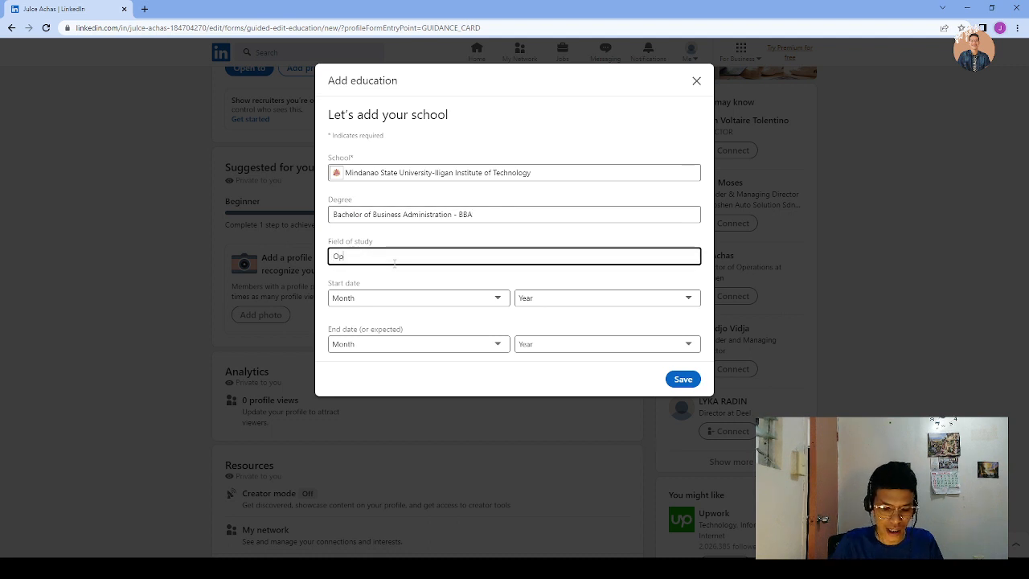
type("eration")
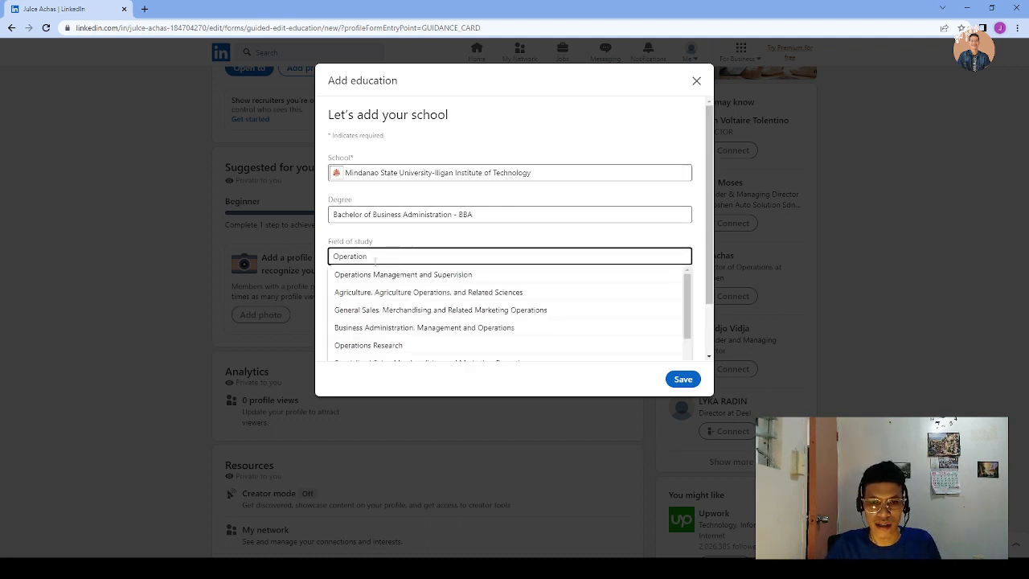
left_click(407, 274)
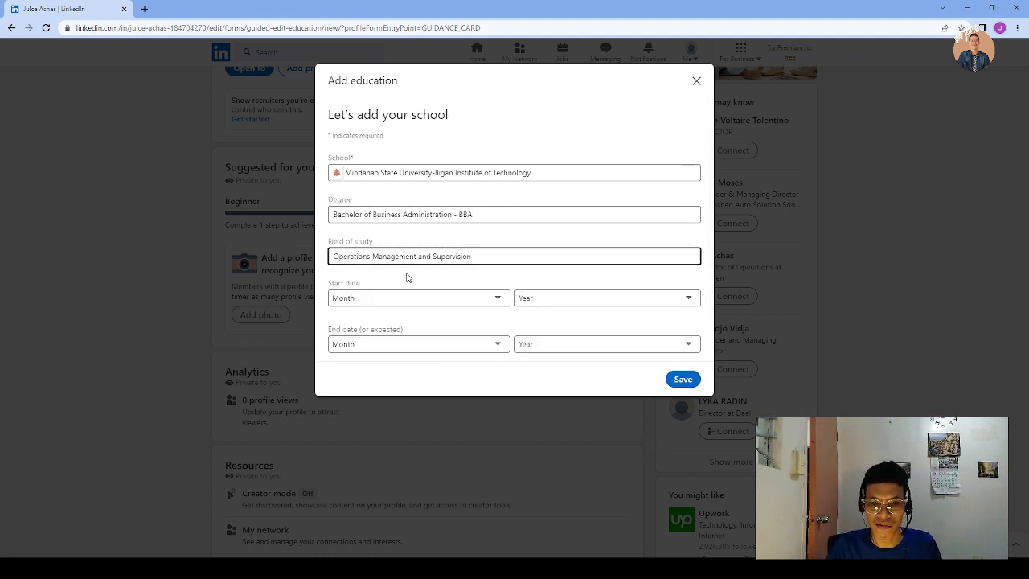
Set the education entry's start date to June 2015 and its end date to April 2019, and save the entry
left_click(454, 299)
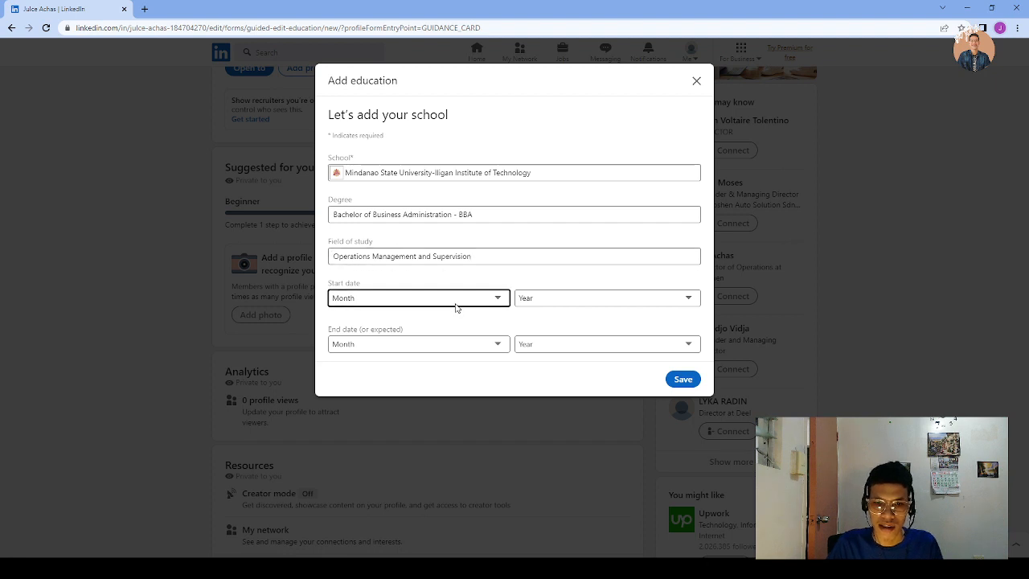
left_click(342, 384)
left_click(548, 299)
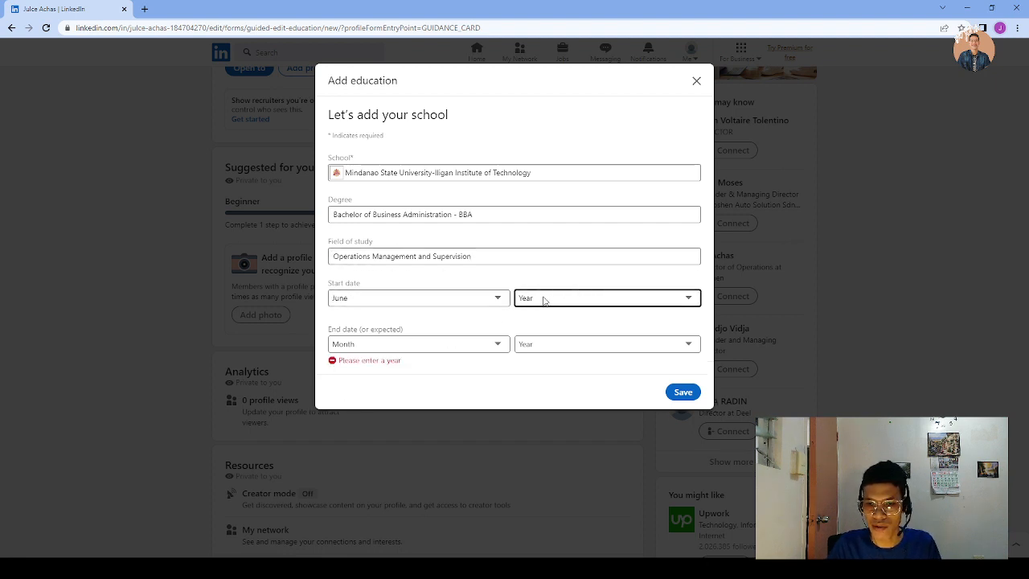
left_click(537, 411)
left_click(425, 346)
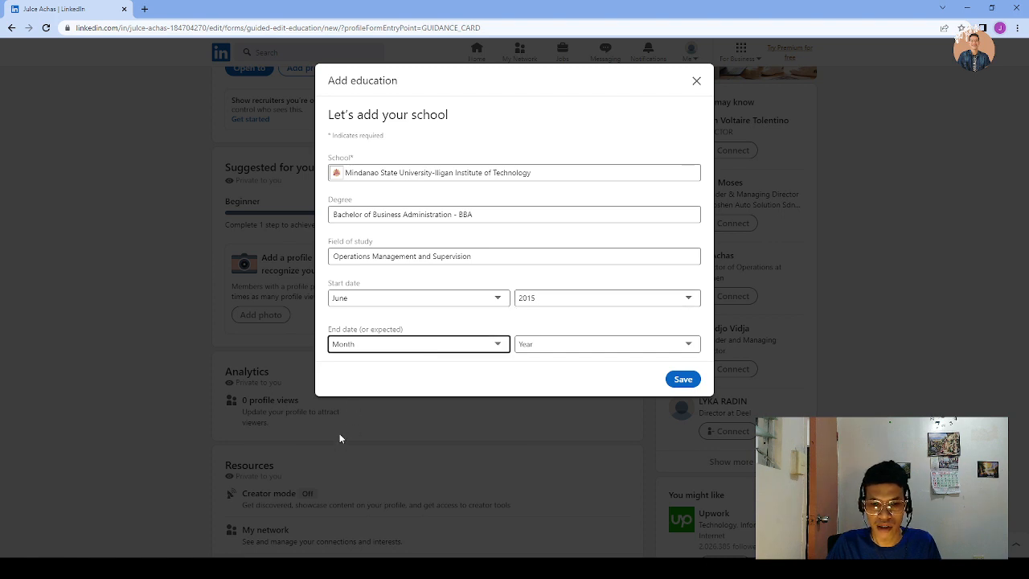
left_click(350, 405)
left_click(553, 347)
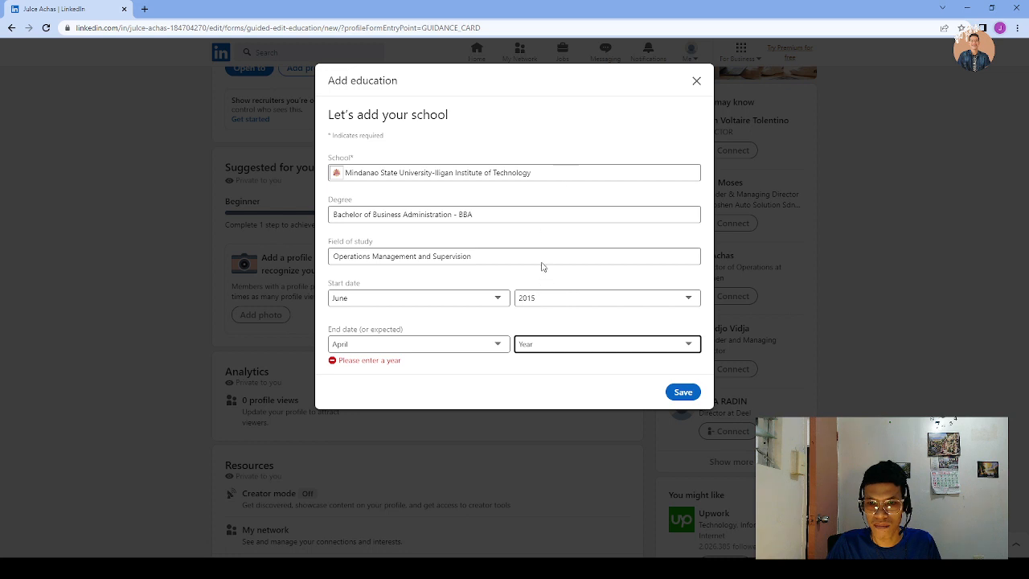
left_click(539, 290)
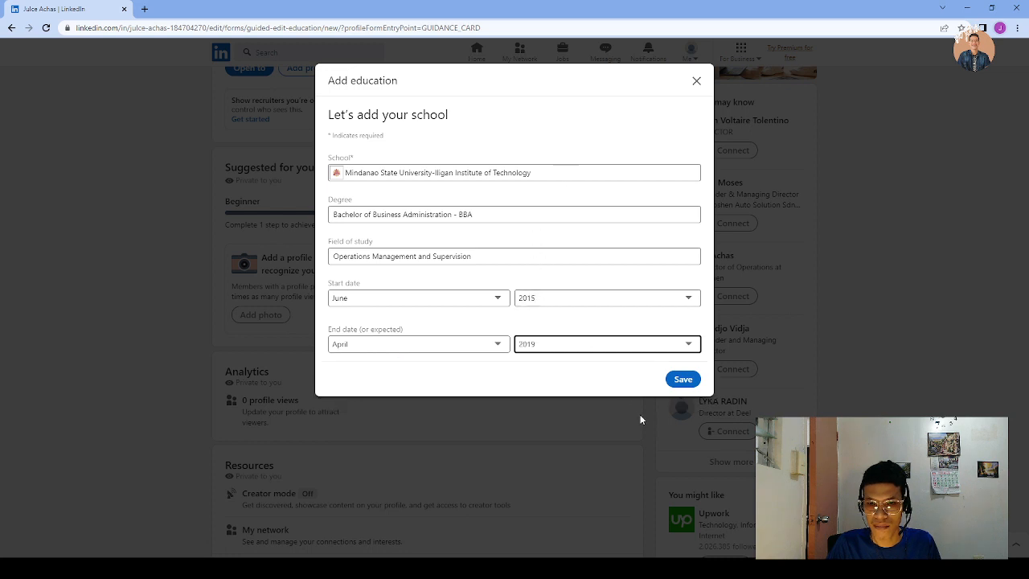
left_click(679, 378)
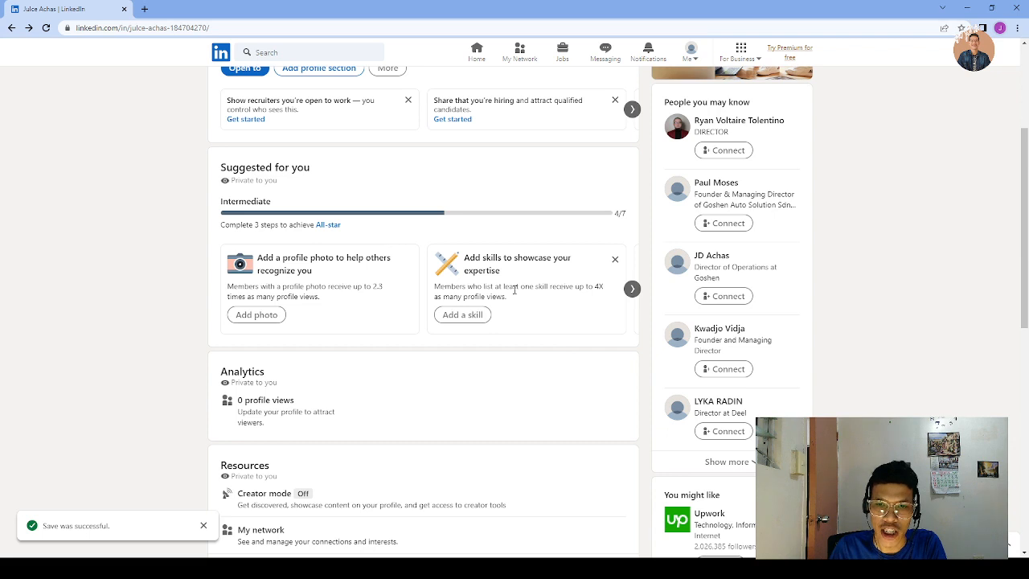
Add the suggested skill entry as Operations Management, applied to the Director at Goshen experience, and save it
left_click(466, 315)
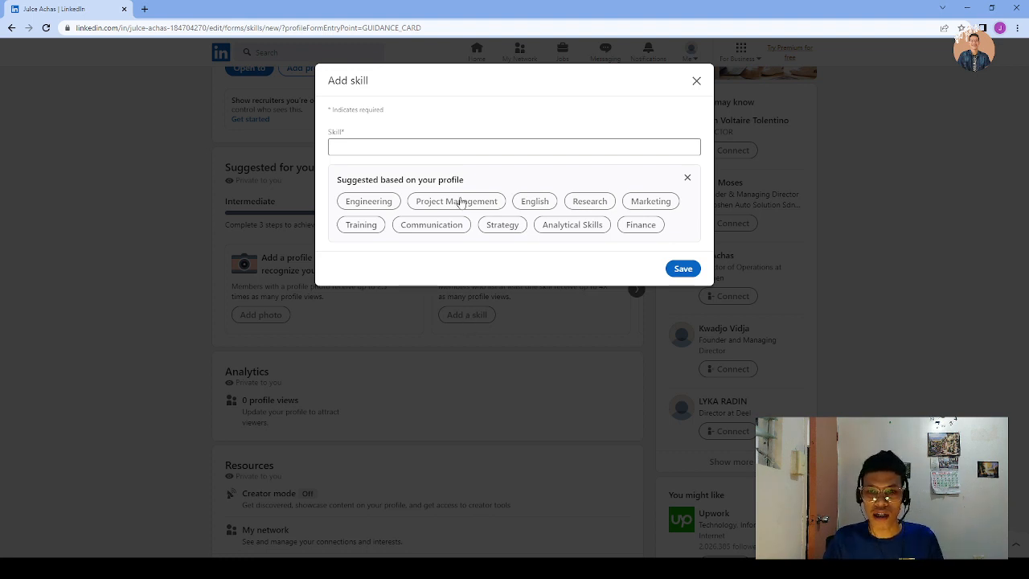
left_click(389, 146)
type("opera")
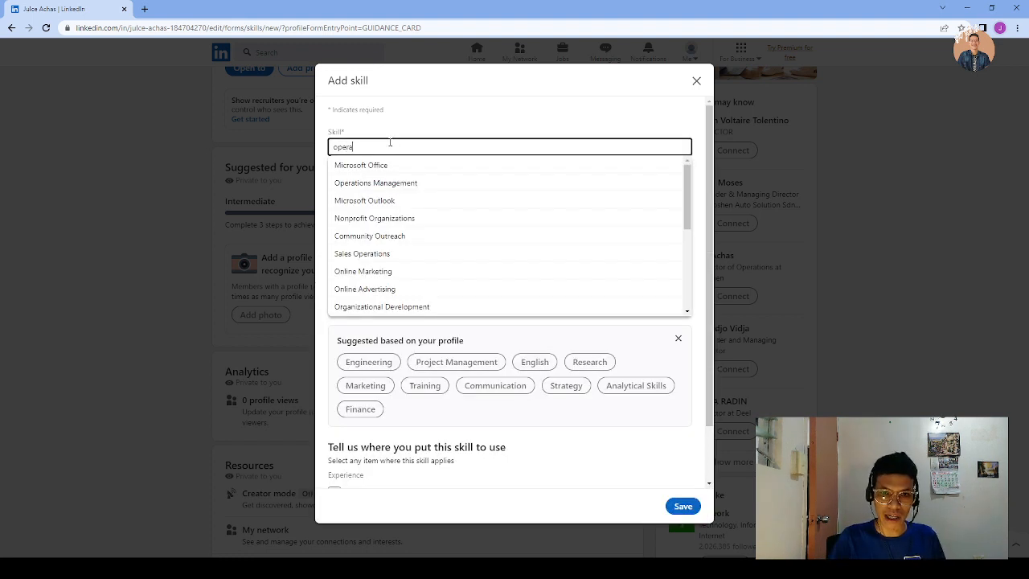
left_click(393, 185)
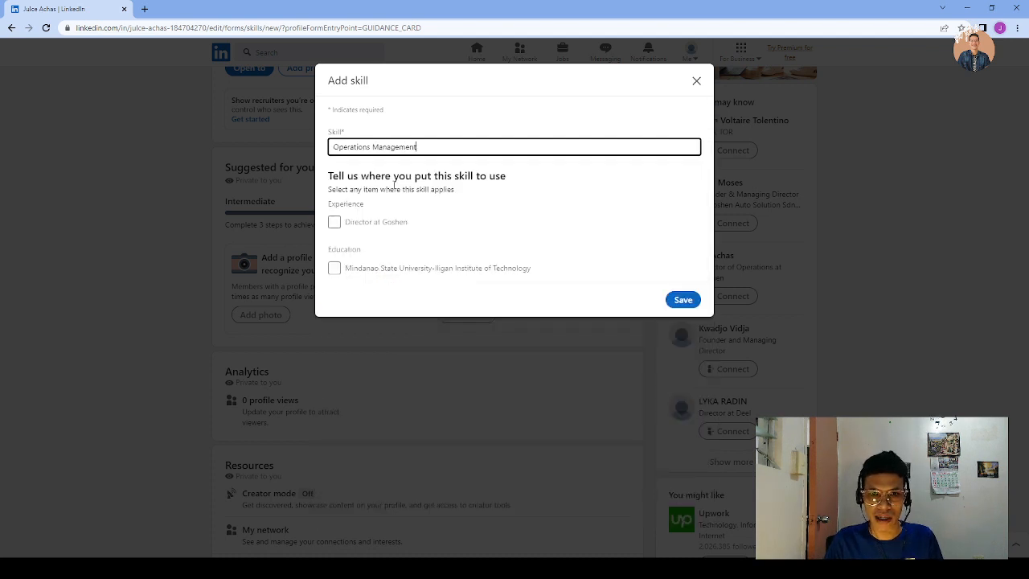
left_click(335, 223)
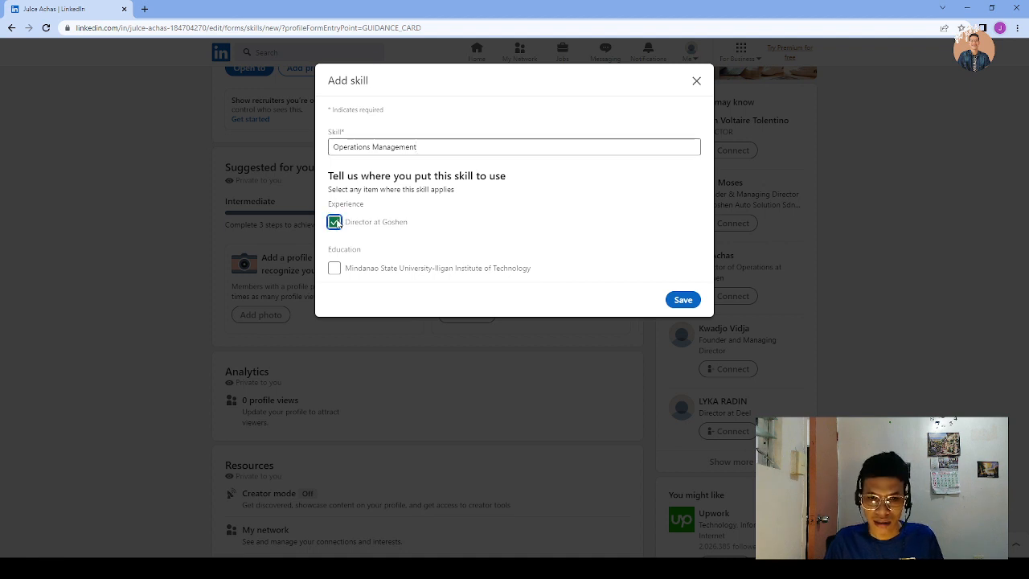
left_click(683, 303)
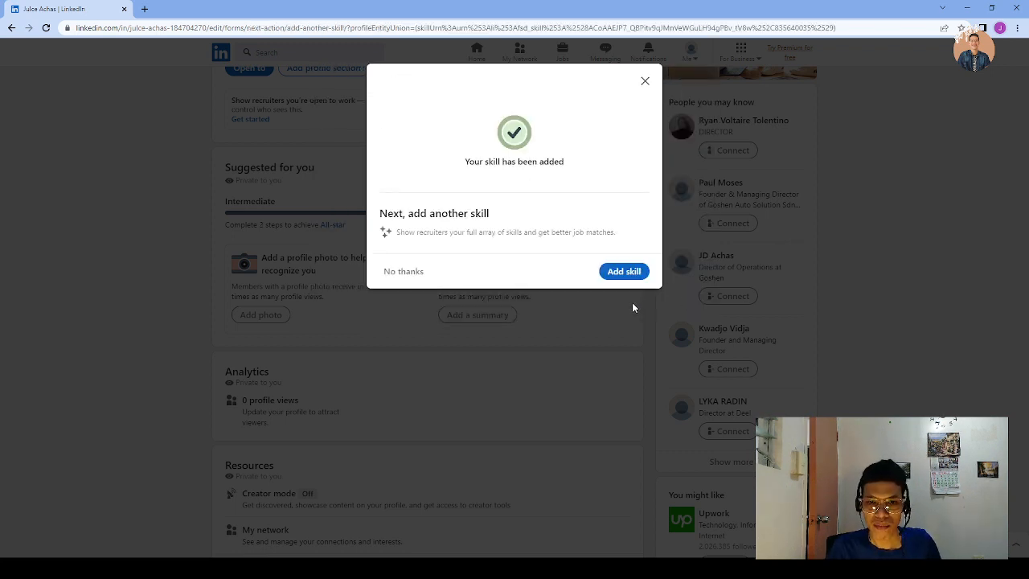
Add Analytical Skills as another skill applied to the Director at Goshen experience, save it, and decline adding more skills
left_click(617, 271)
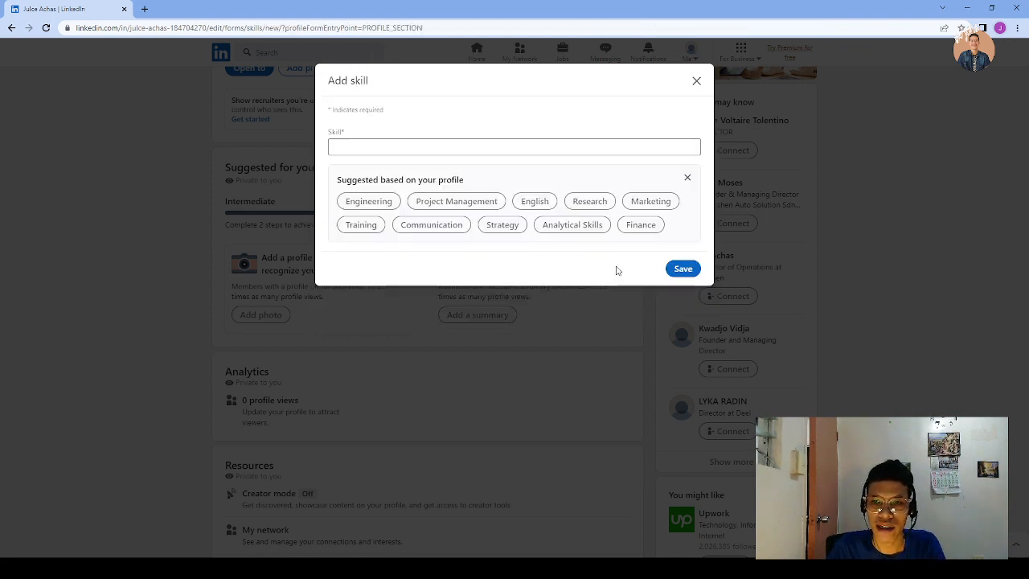
left_click(579, 228)
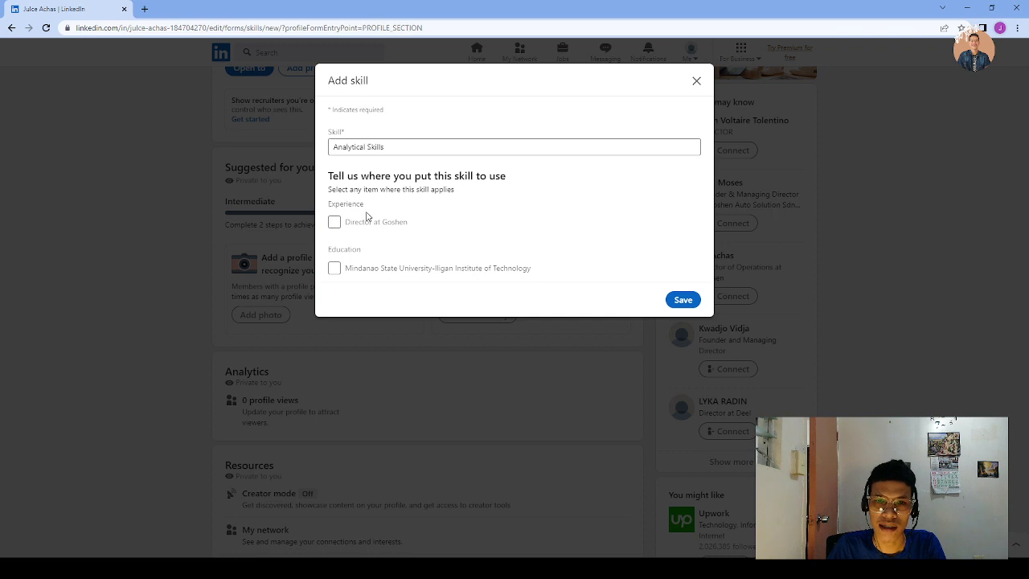
left_click(335, 223)
left_click(677, 299)
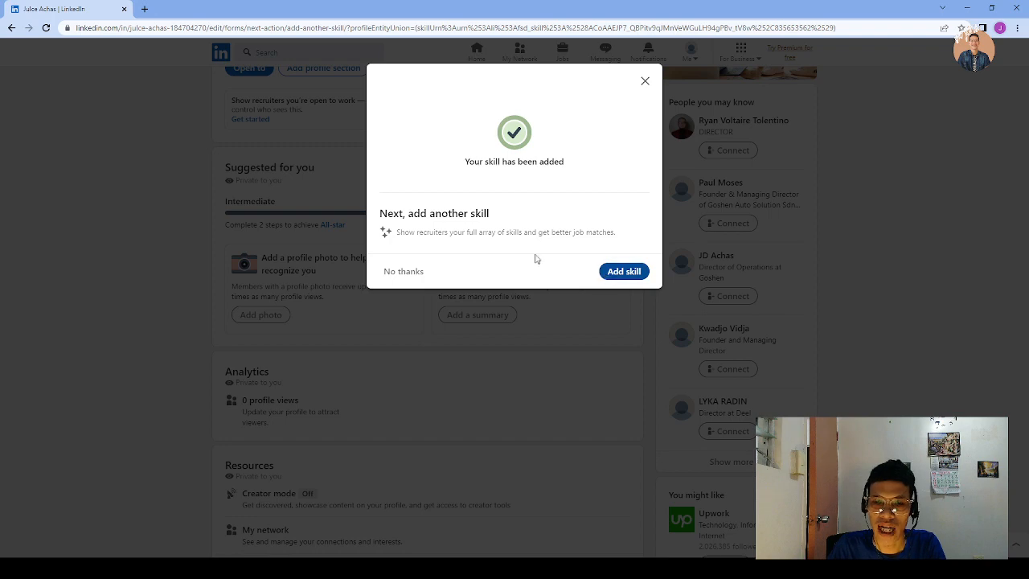
left_click(403, 273)
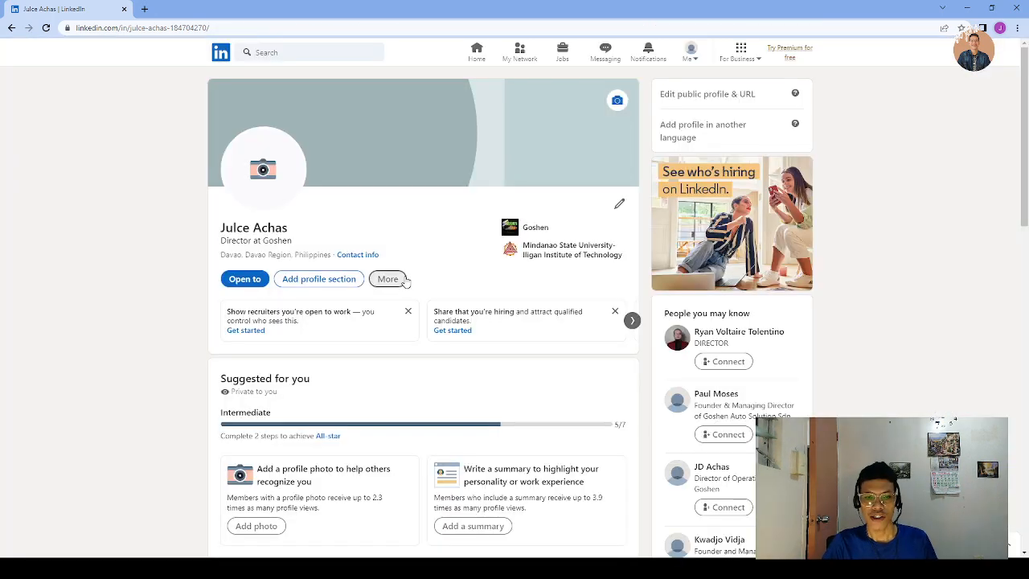
Examine the profile's Experience, Education and Skills sections, including the skills listed under the Director role
scroll(357, 260, "down", 9)
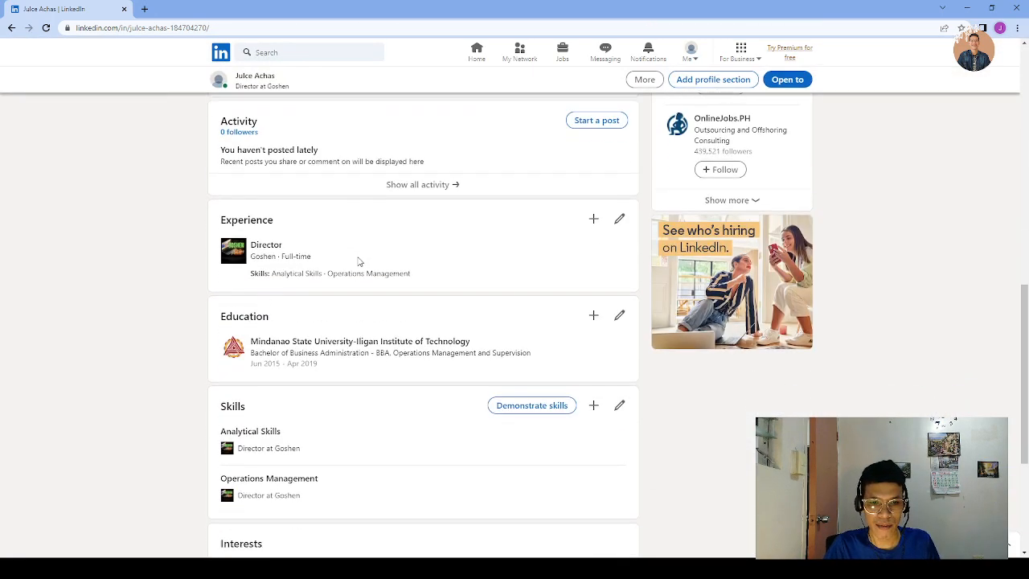
left_click_drag(413, 266, 272, 270)
left_click(293, 269)
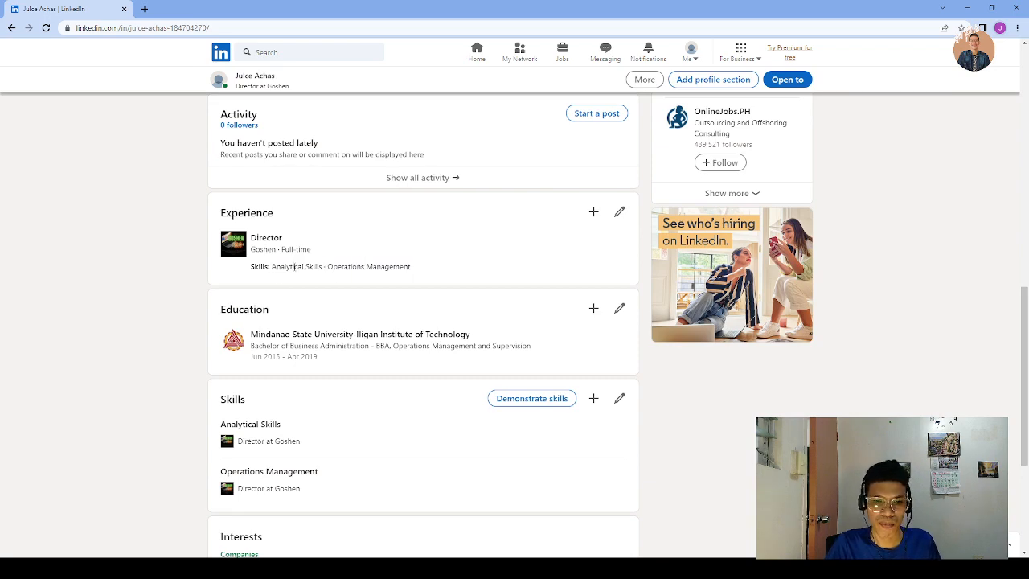
scroll(360, 275, "down", 3)
left_click_drag(220, 184, 260, 184)
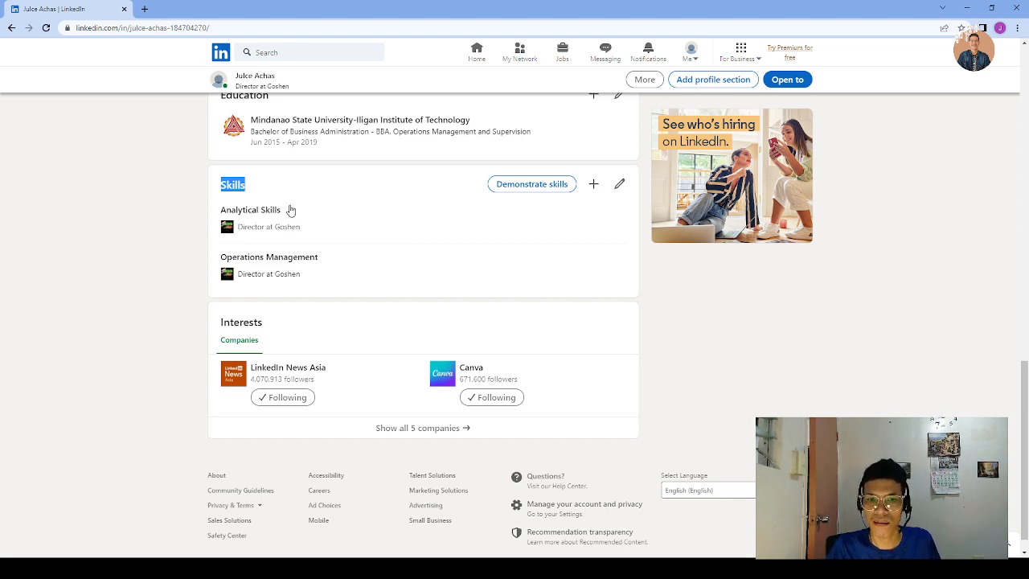
scroll(361, 237, "up", 4)
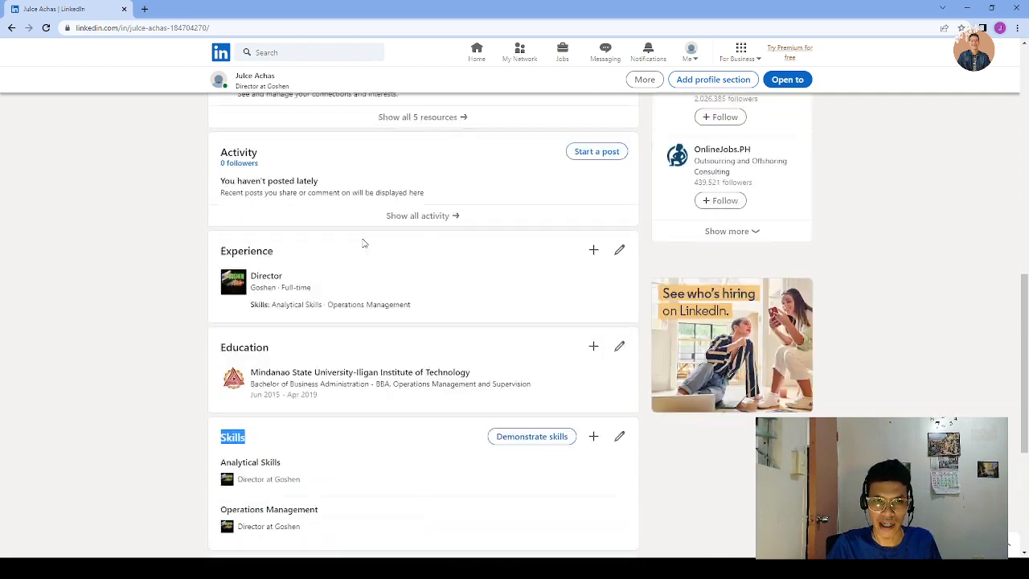
Turn on creator mode from the profile's Resources with the topic #operation, and skip the suggested audience post
scroll(360, 242, "up", 2)
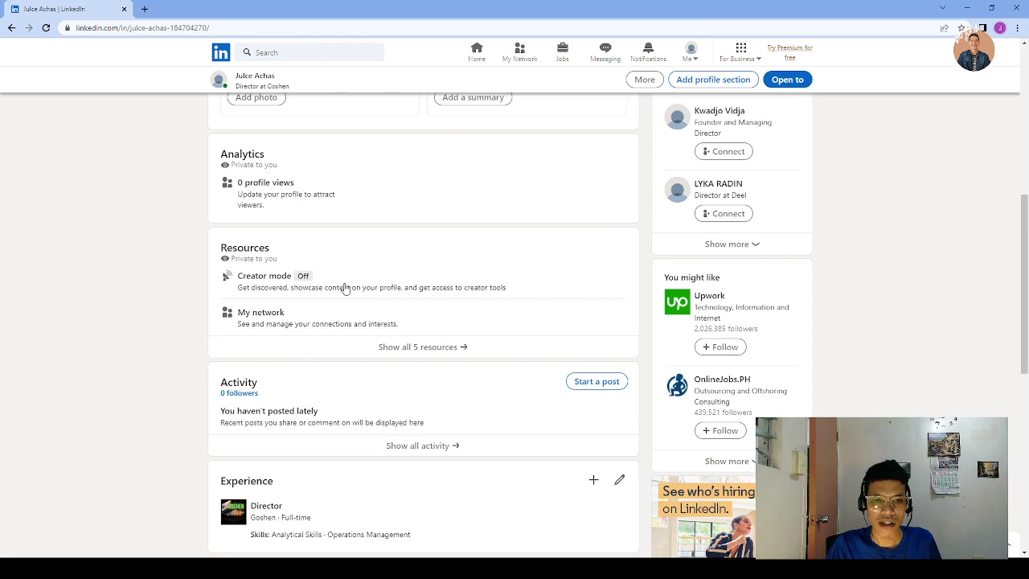
left_click(347, 288)
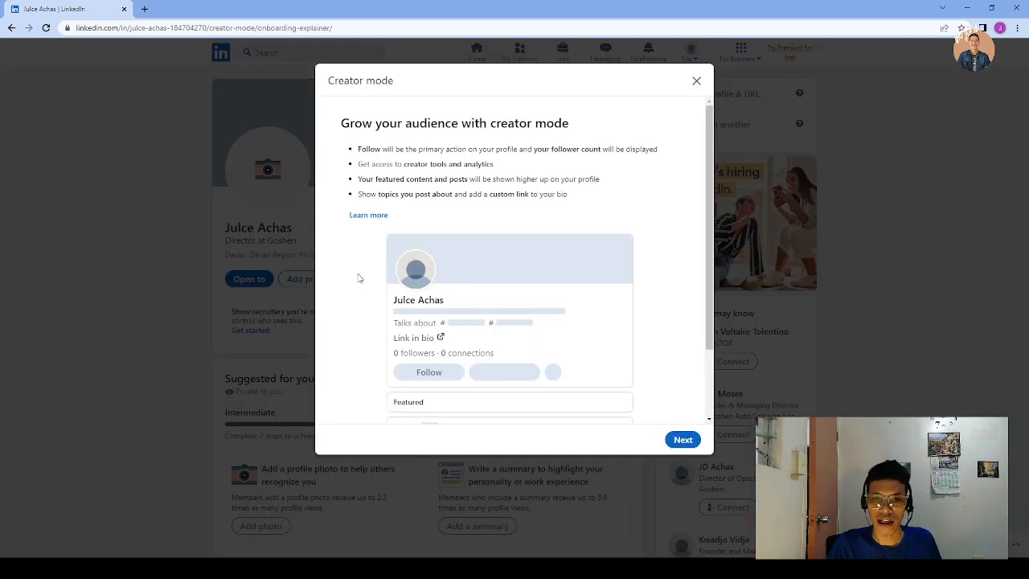
scroll(507, 222, "down", 1)
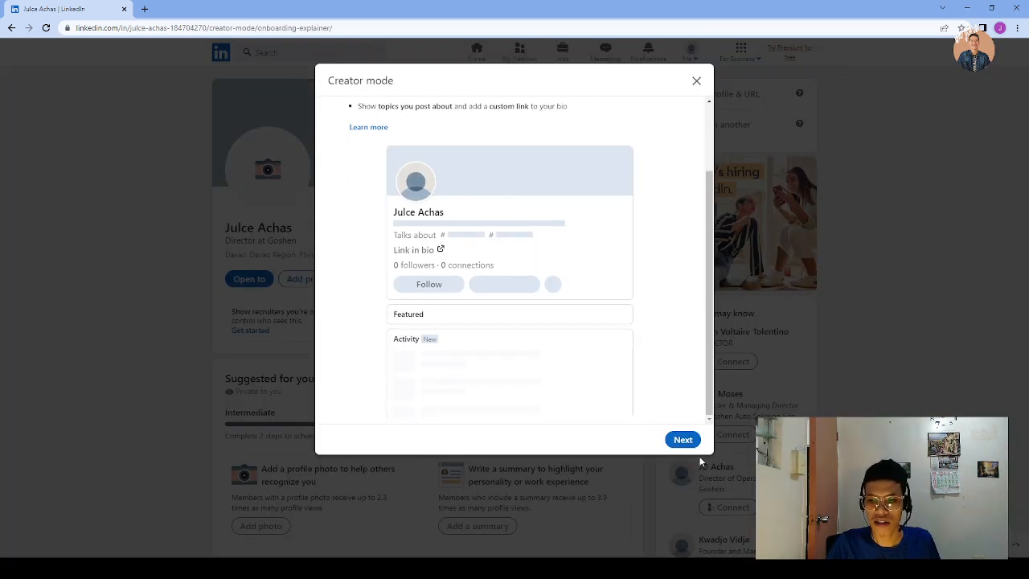
left_click(682, 442)
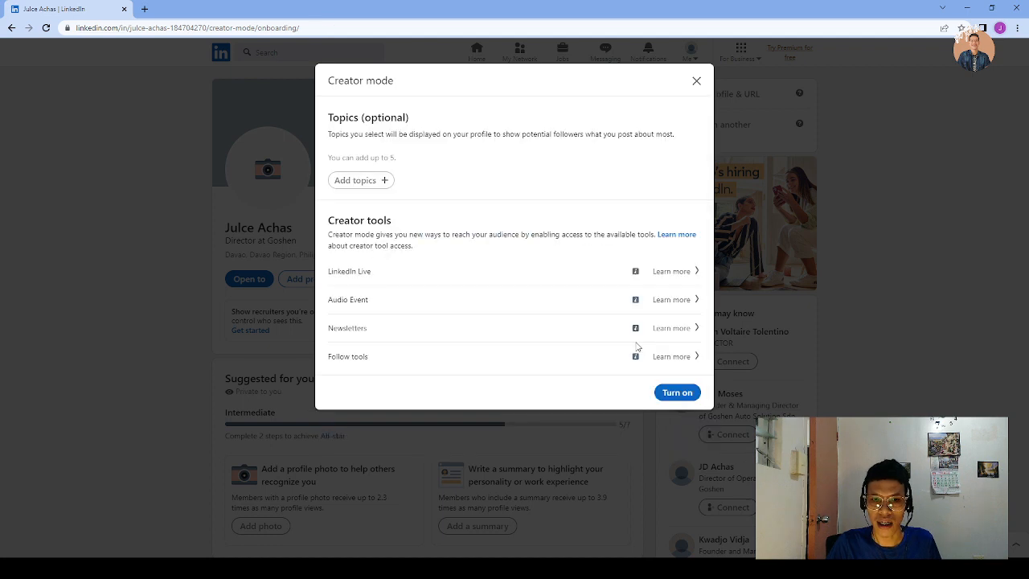
left_click(359, 180)
type("operation")
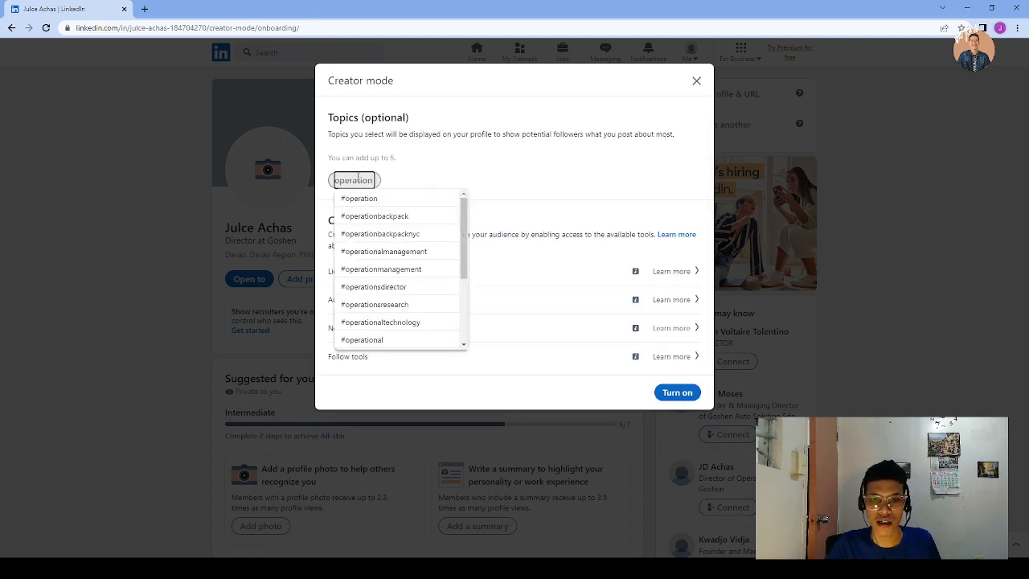
left_click(393, 199)
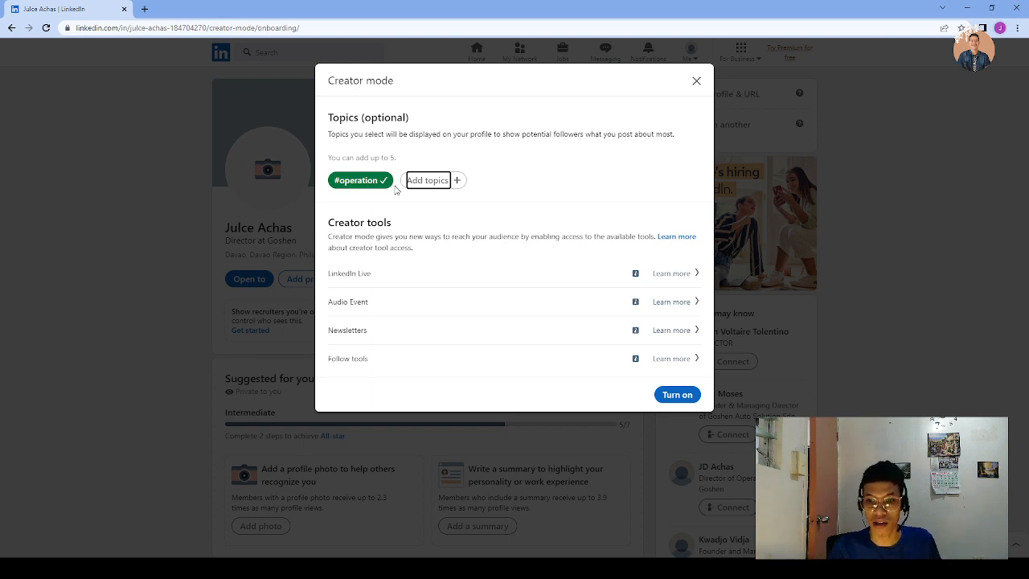
left_click(674, 393)
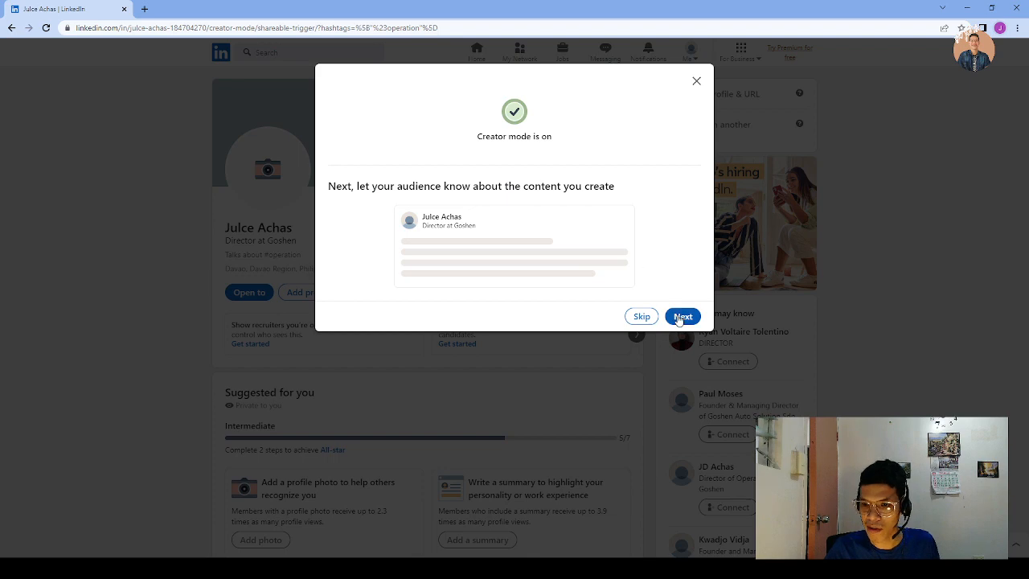
left_click(640, 317)
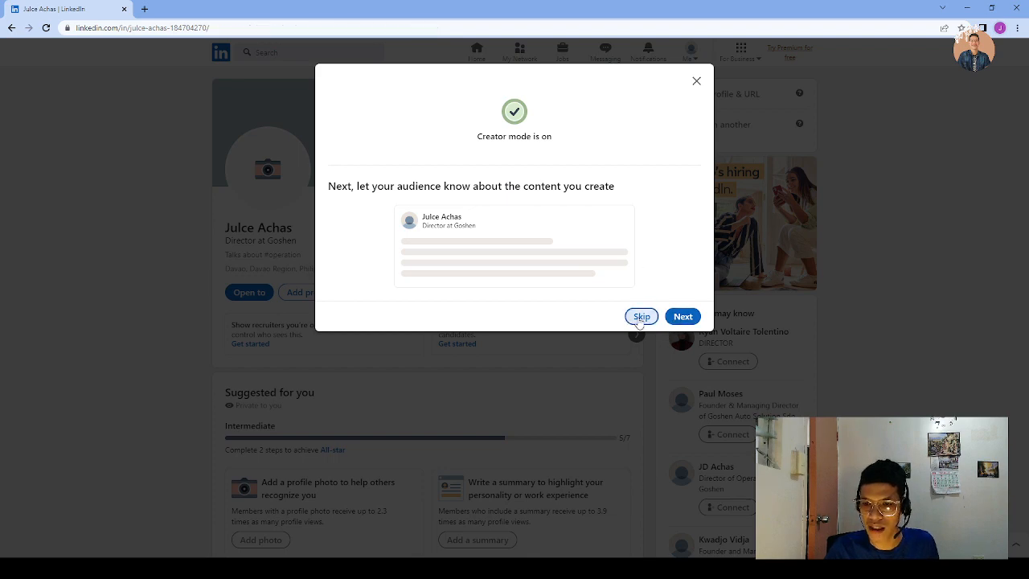
Examine the topic line in the profile's introduction and review the Analytics, Resources, Experience, Education and Skills sections
scroll(521, 279, "up", 8)
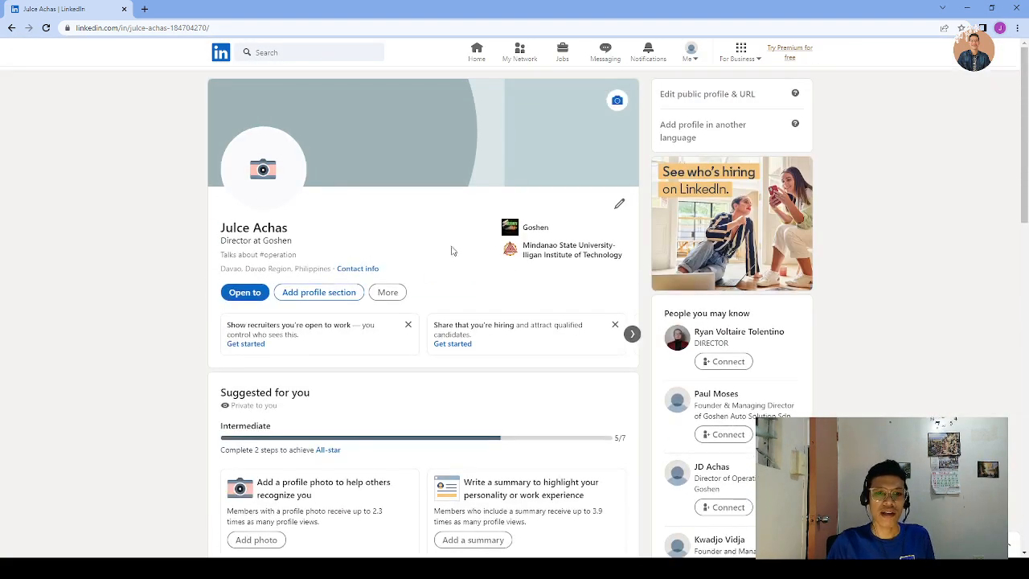
left_click_drag(221, 255, 305, 255)
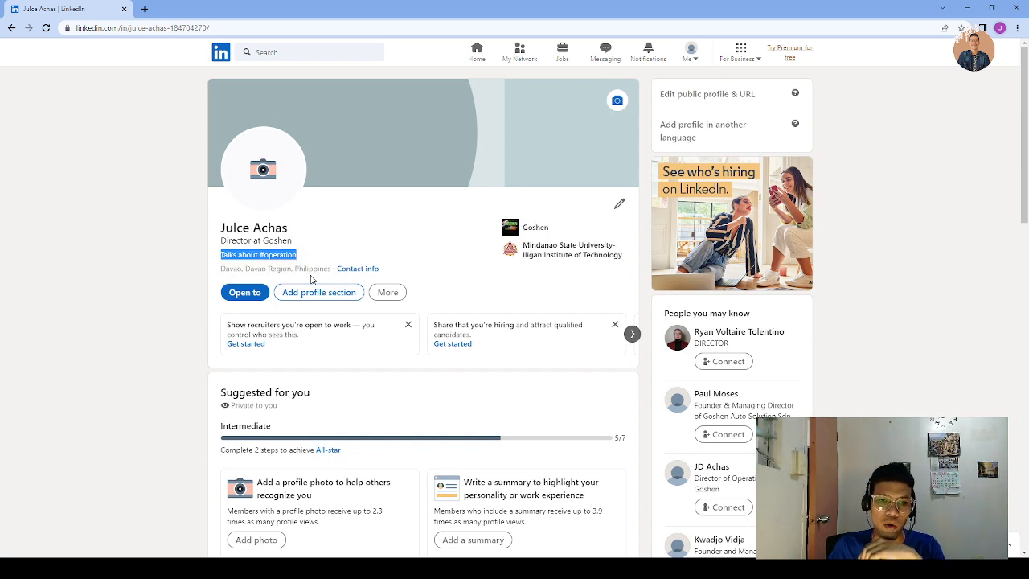
left_click(317, 243)
left_click_drag(295, 257, 221, 256)
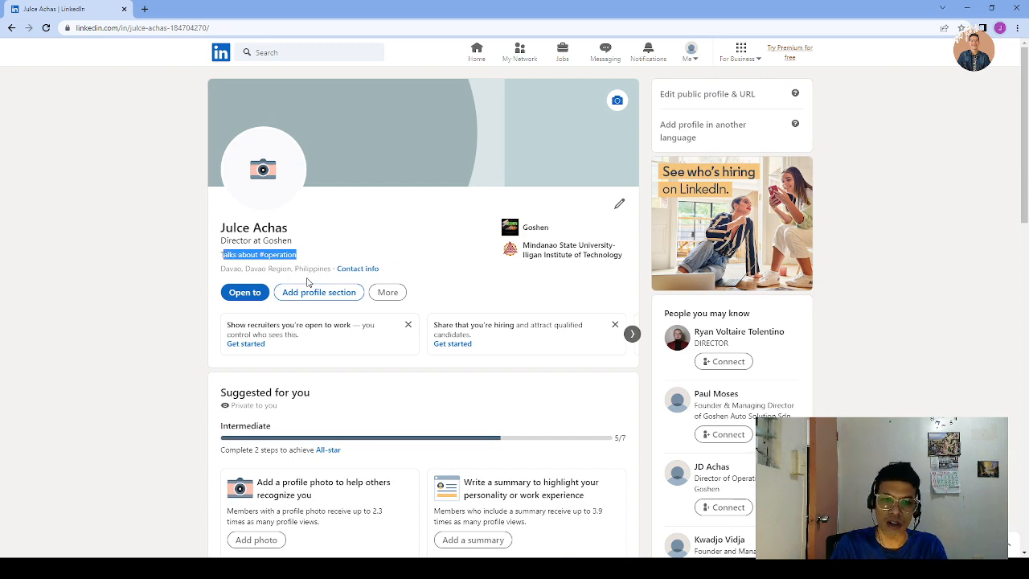
scroll(306, 281, "down", 3)
scroll(298, 240, "down", 7)
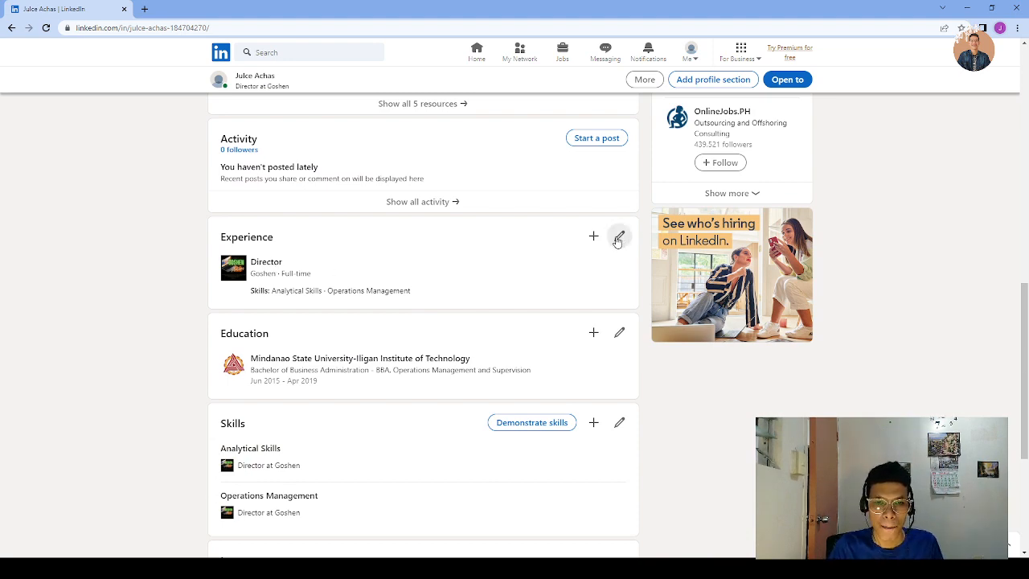
scroll(452, 273, "up", 4)
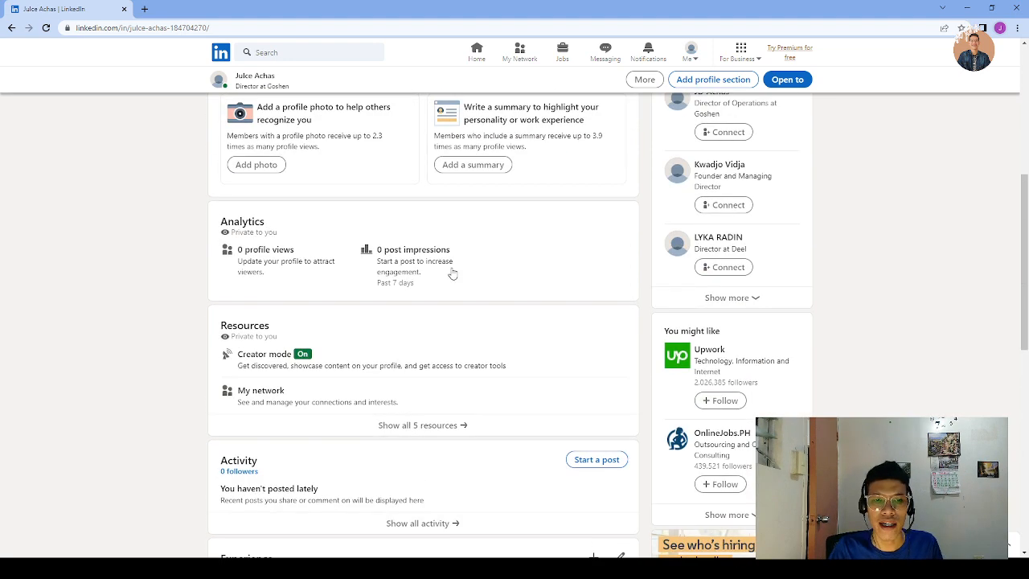
scroll(452, 274, "up", 5)
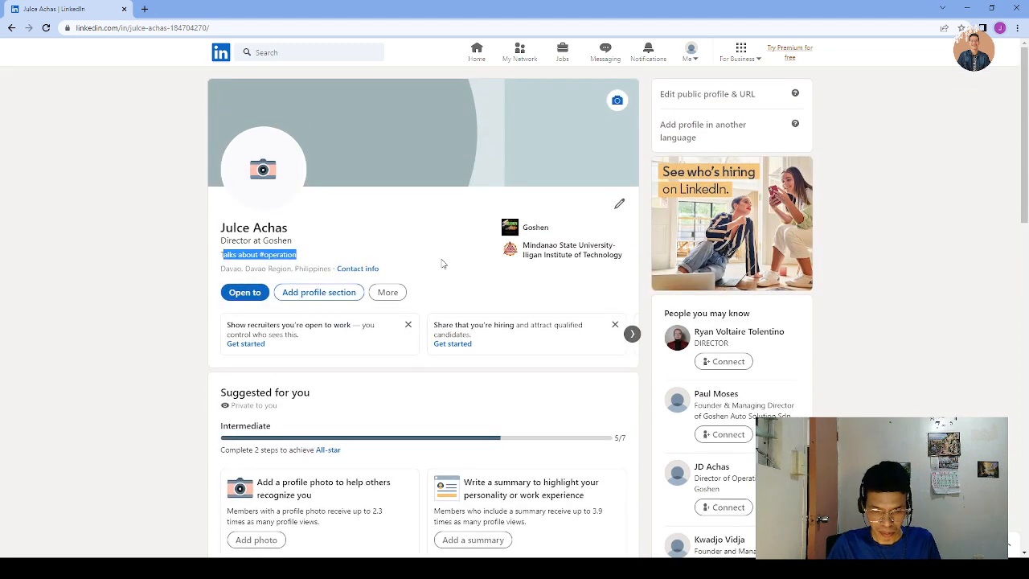
Open the profile summary form from the suggestions, read its guidance on what to write about, and close it without adding a summary
scroll(441, 263, "down", 2)
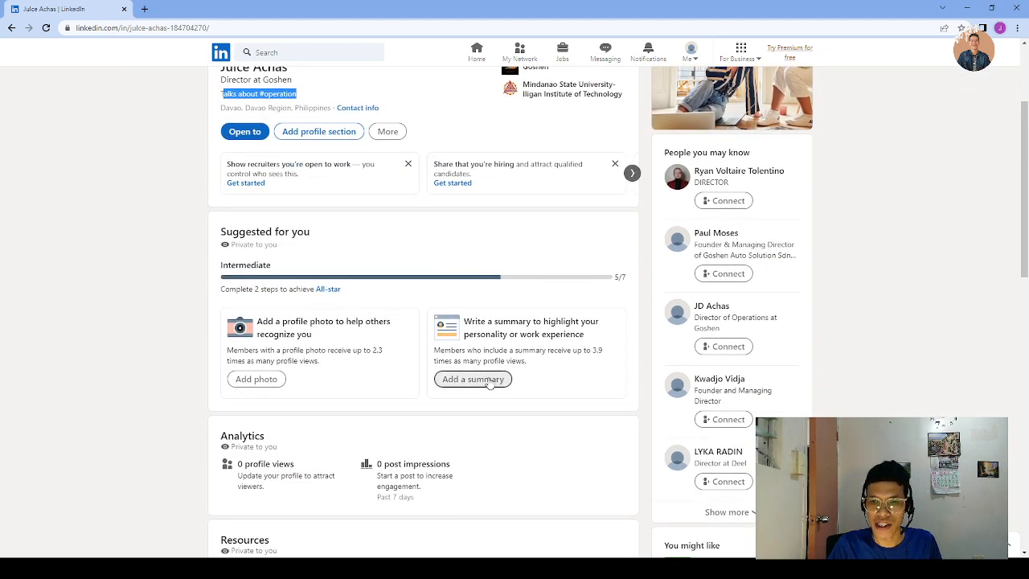
left_click(486, 379)
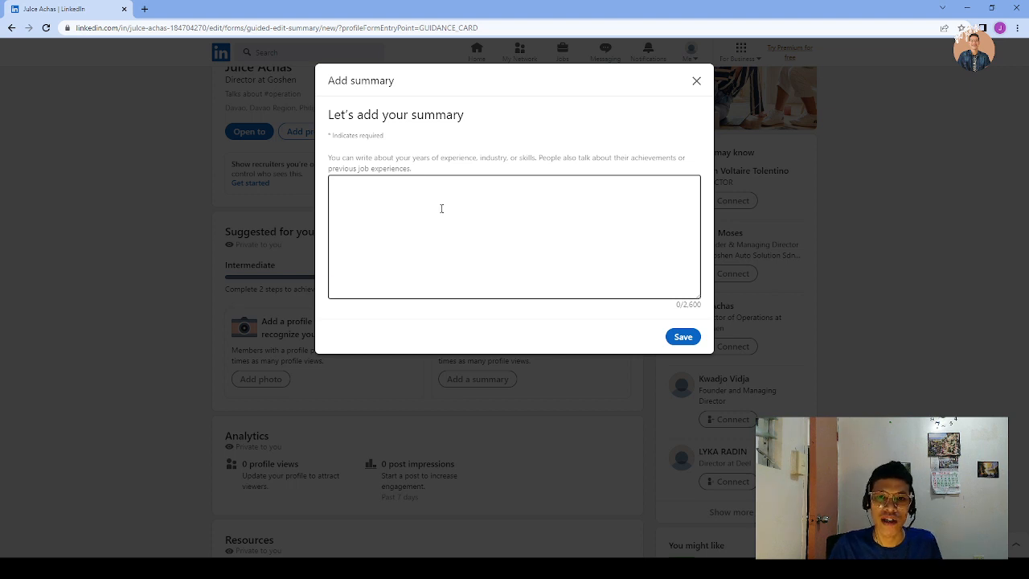
left_click_drag(413, 159, 536, 158)
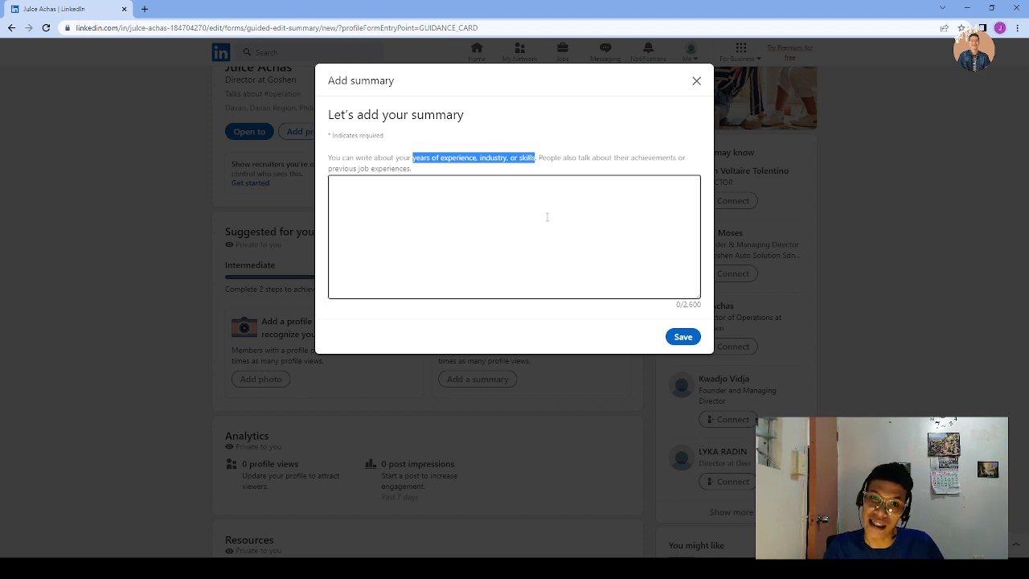
left_click(696, 82)
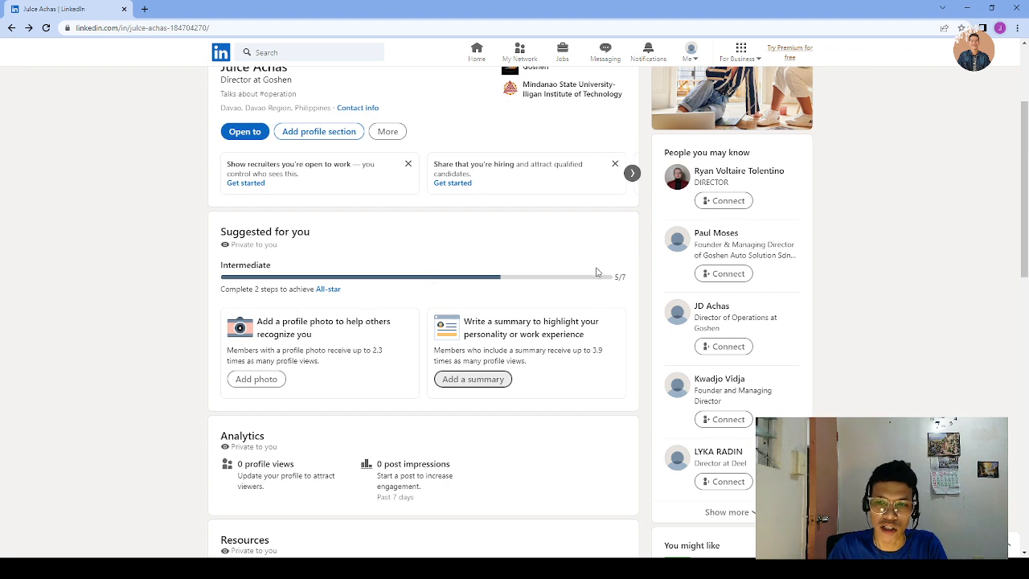
Examine the profile completion level under Suggested for you and review the remaining profile sections down to Skills and Interests
left_click_drag(224, 241, 308, 231)
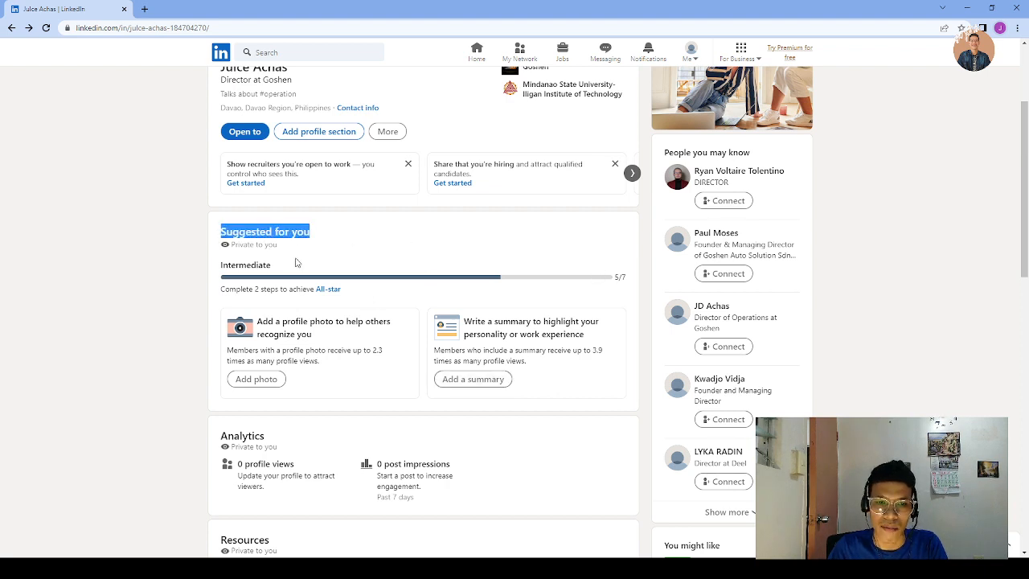
left_click_drag(629, 282, 614, 277)
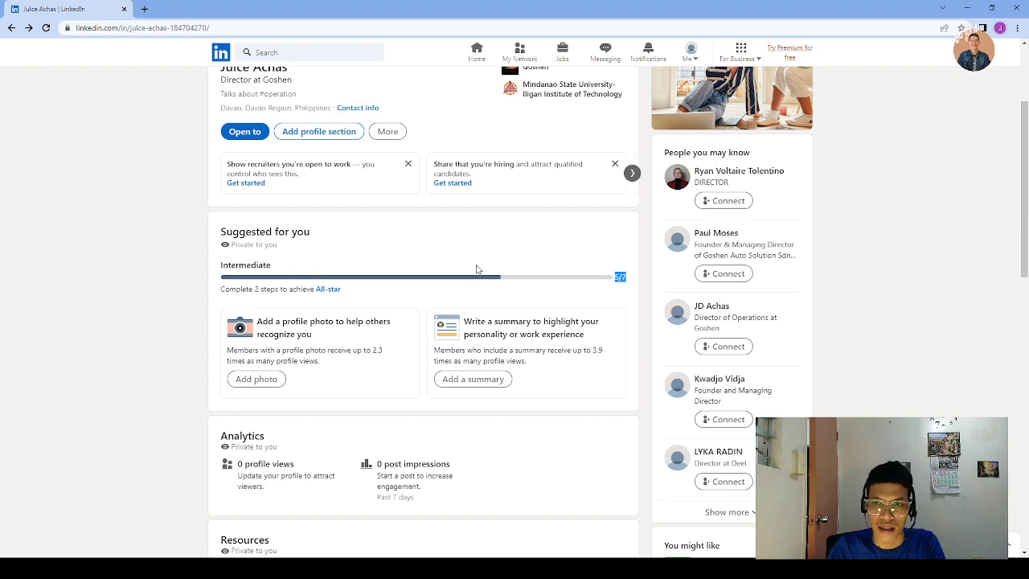
scroll(473, 269, "down", 3)
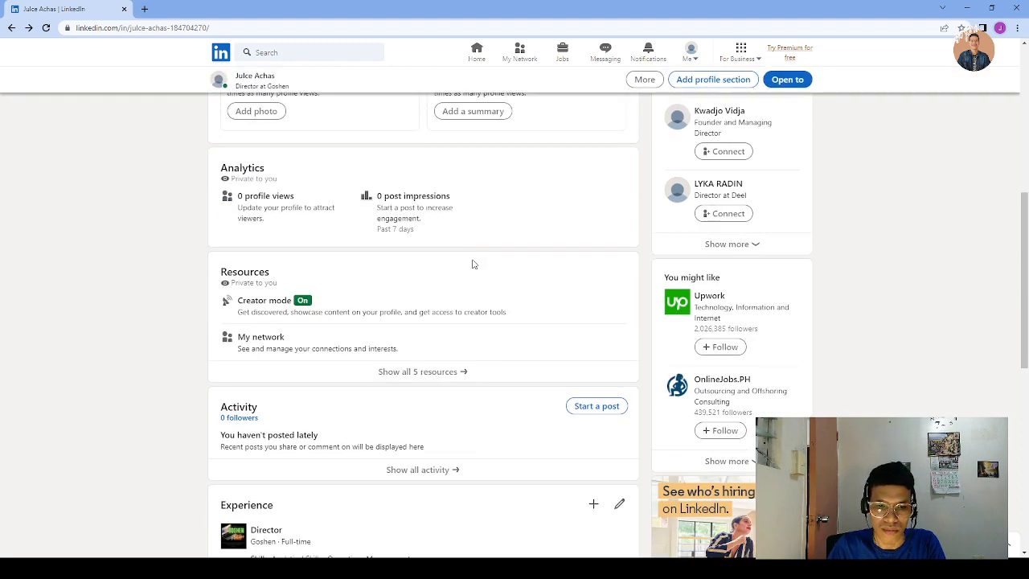
scroll(471, 262, "down", 3)
scroll(470, 262, "down", 3)
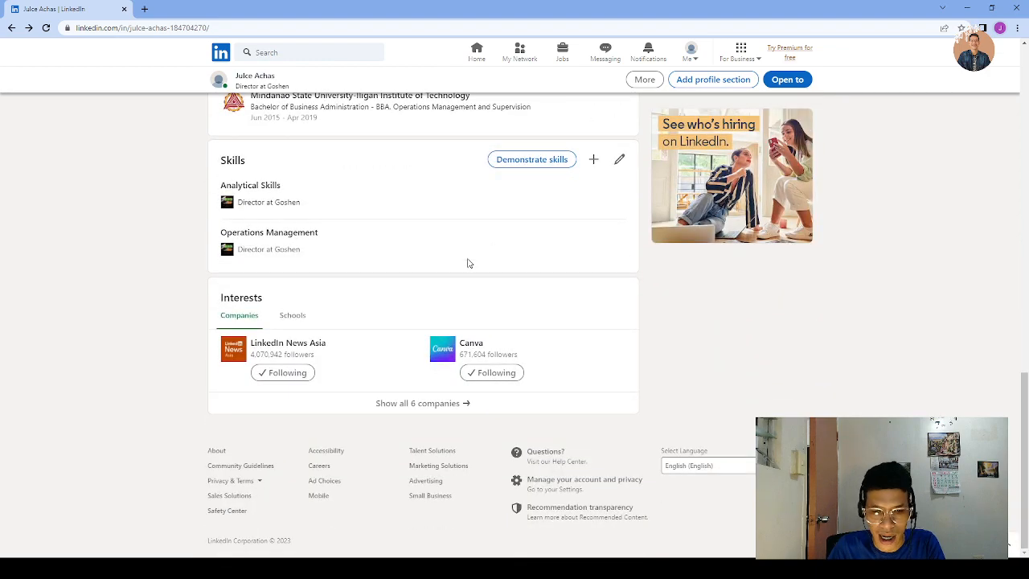
scroll(468, 263, "up", 5)
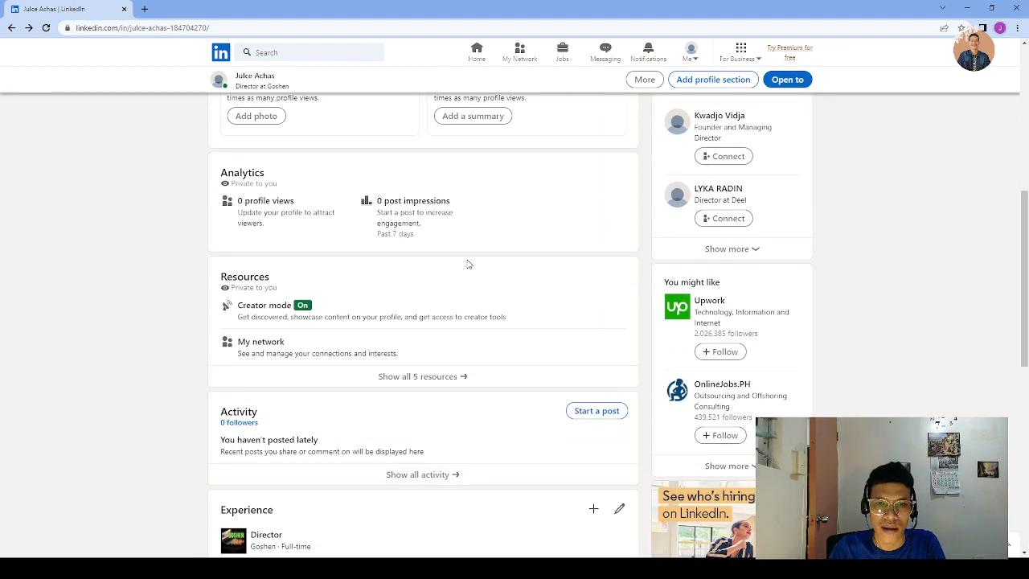
scroll(468, 263, "up", 2)
scroll(468, 262, "up", 3)
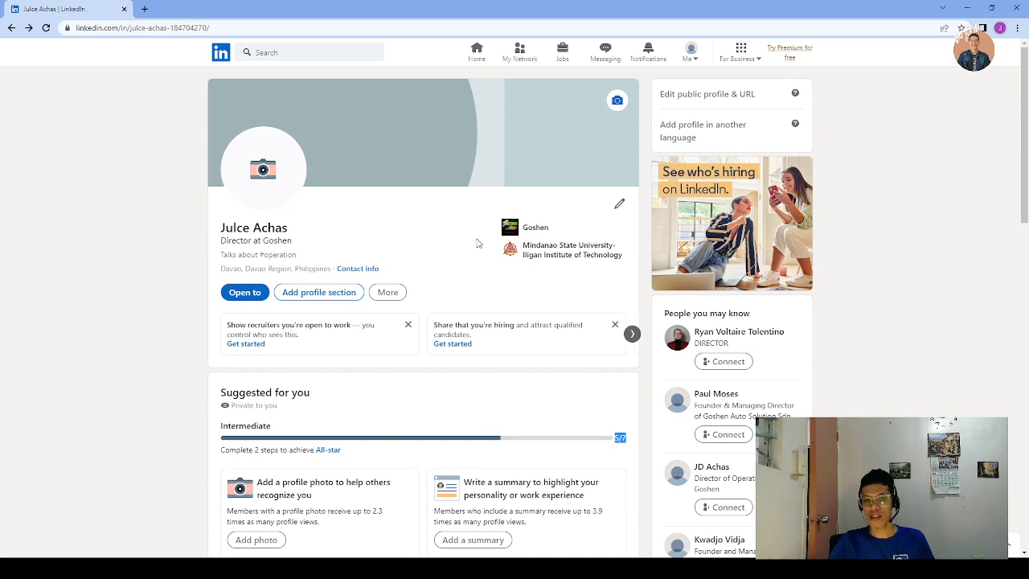
Open My Network and look through the suggested people to follow and the audio events
left_click(516, 60)
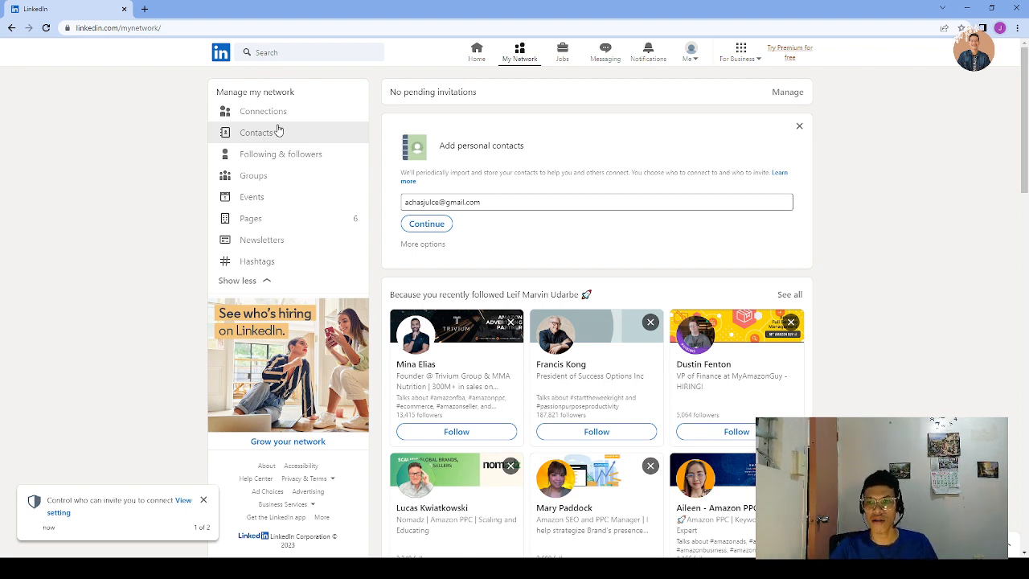
scroll(492, 277, "down", 4)
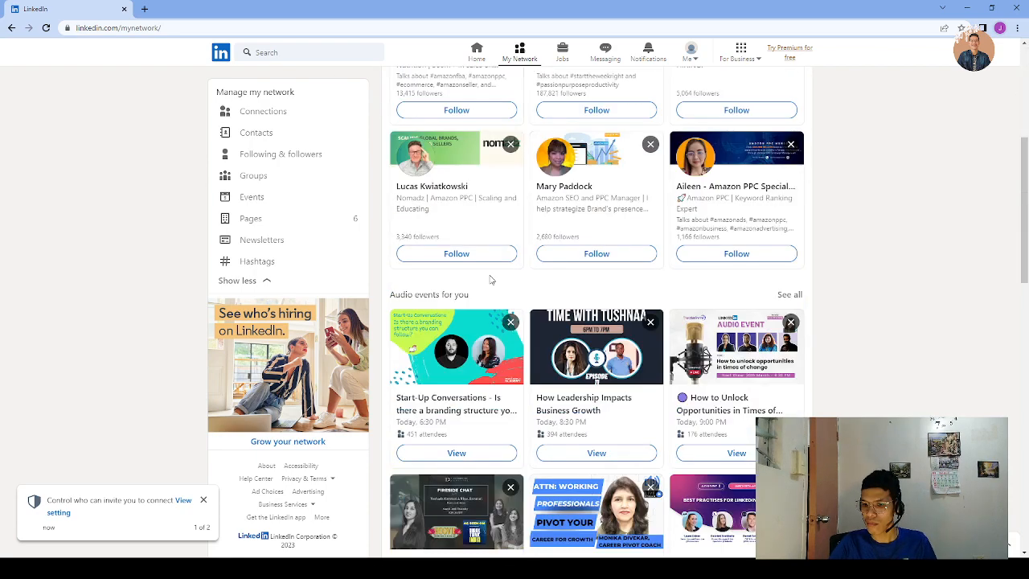
scroll(492, 279, "down", 3)
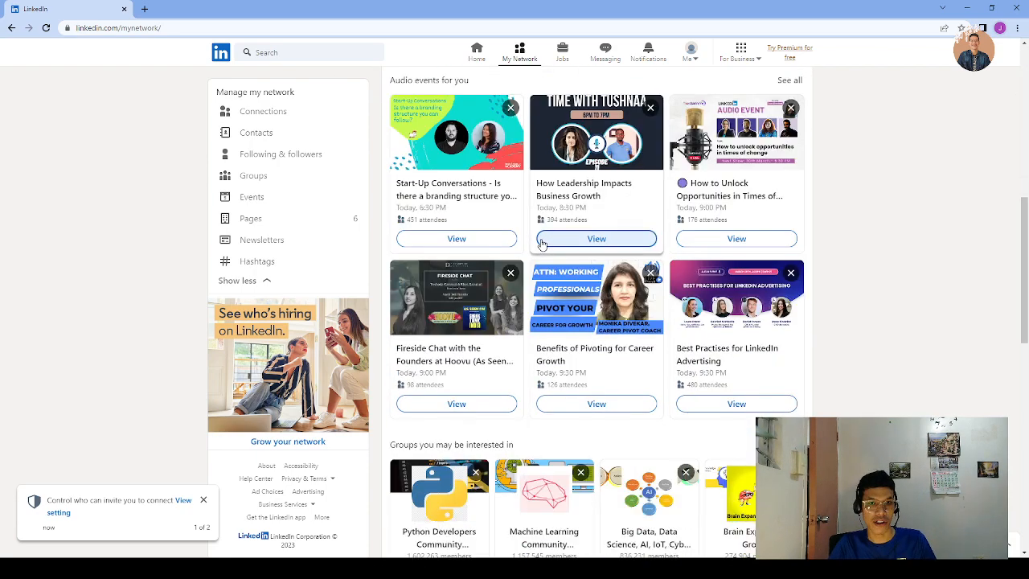
scroll(485, 175, "up", 5)
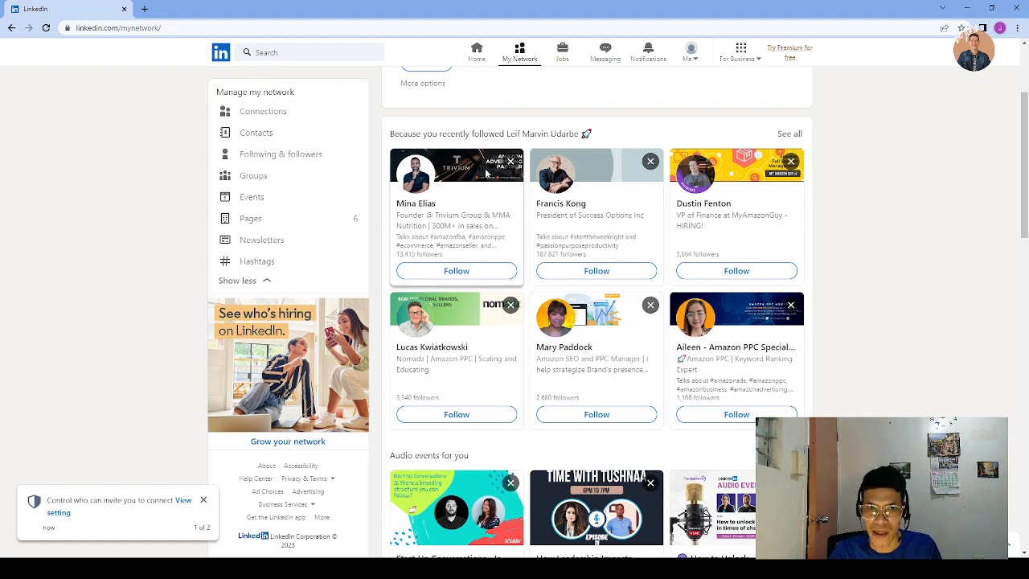
scroll(485, 173, "down", 1)
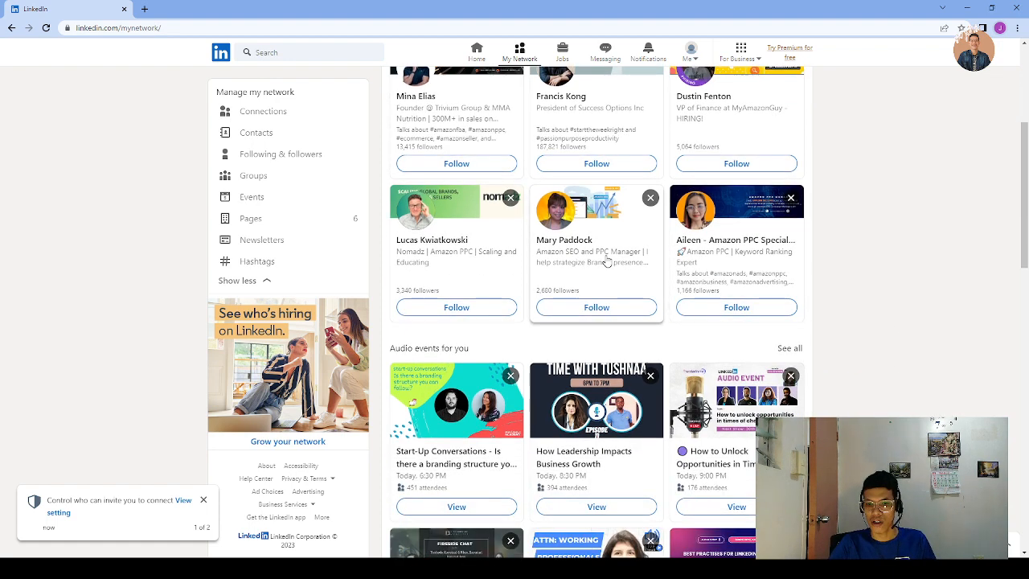
scroll(196, 99, "up", 3)
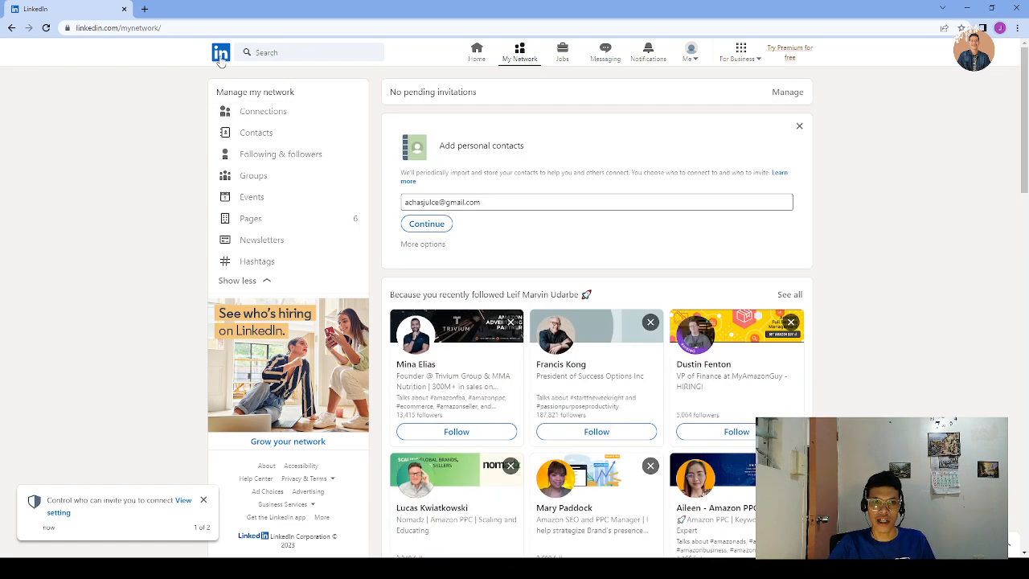
Return to the own profile and review its Activity, Experience, Education and Skills sections
left_click(692, 51)
left_click(664, 118)
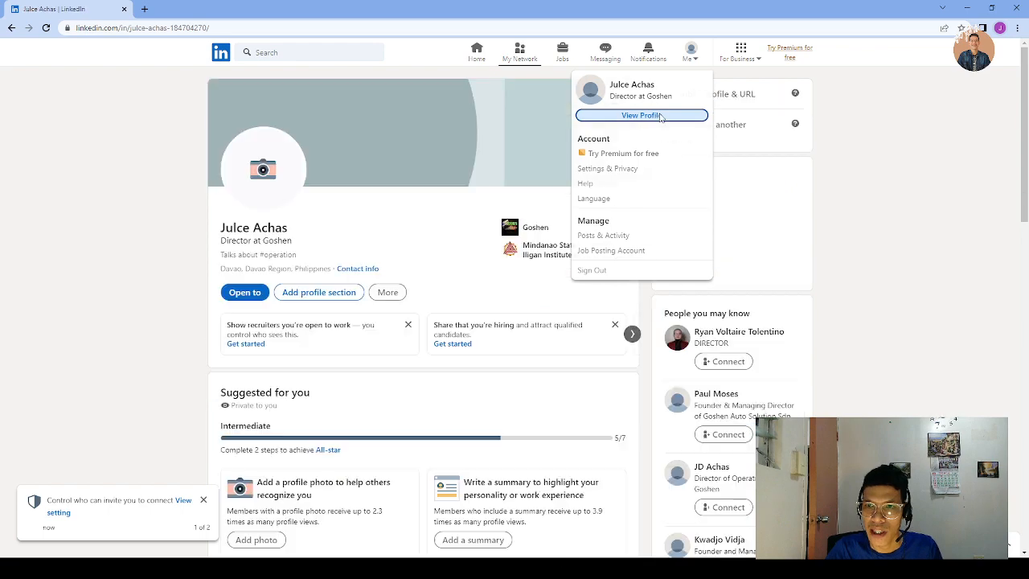
scroll(361, 266, "down", 8)
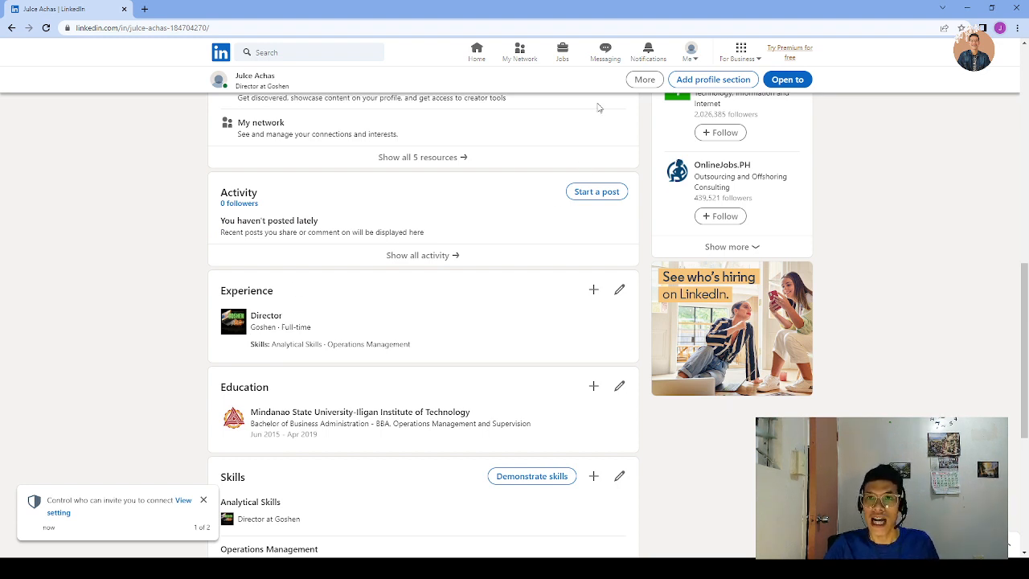
Go back to My Network and examine the suggested events, groups and companies, and the people under More suggestions for you
left_click(523, 52)
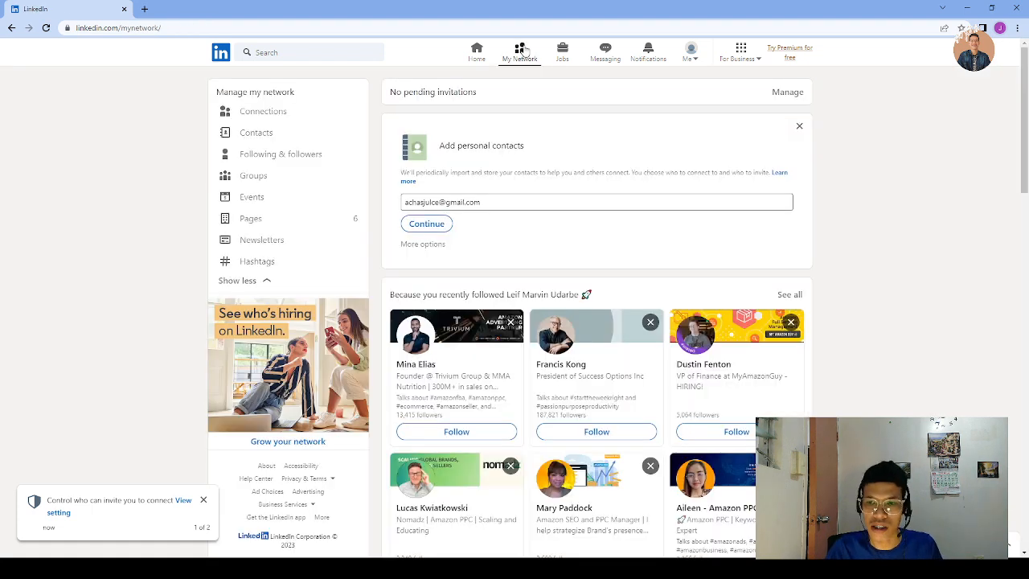
scroll(647, 189, "down", 2)
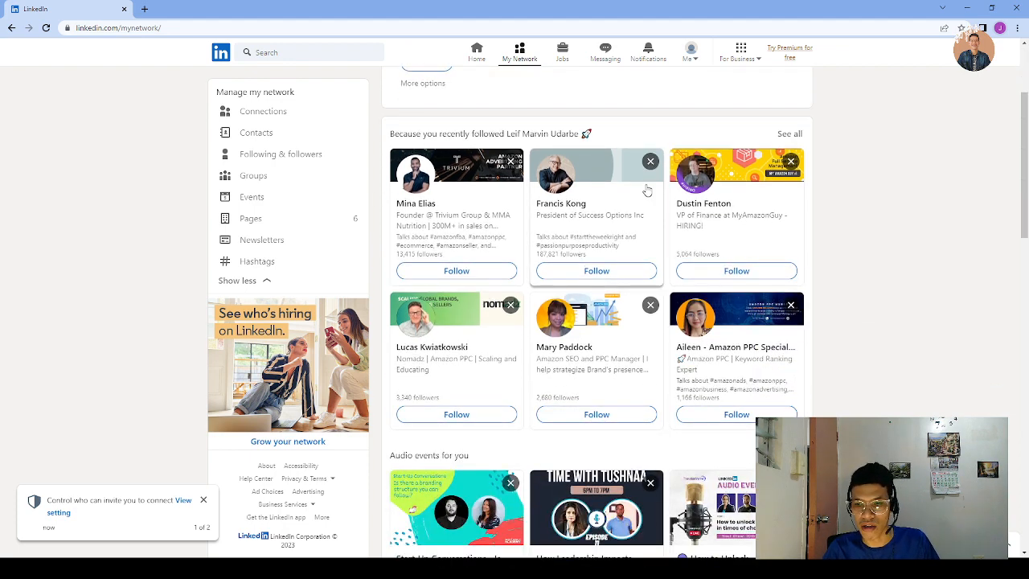
scroll(639, 213, "down", 3)
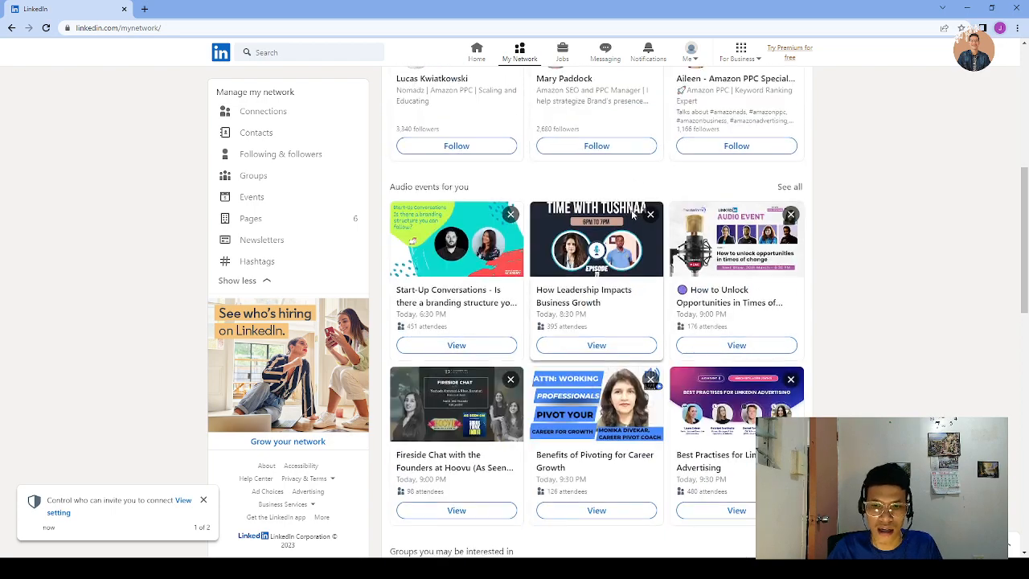
scroll(586, 298, "down", 8)
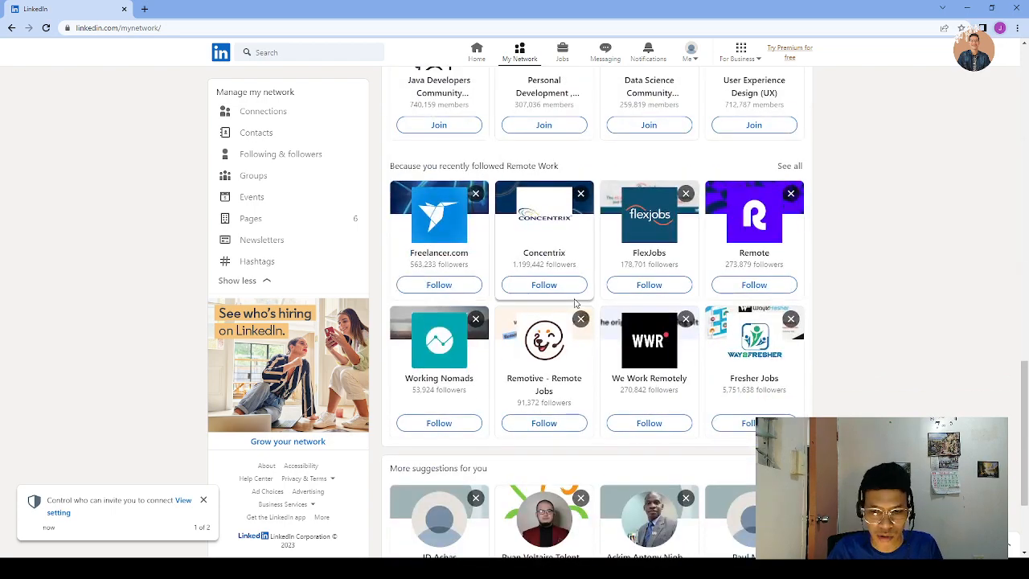
scroll(575, 302, "down", 2)
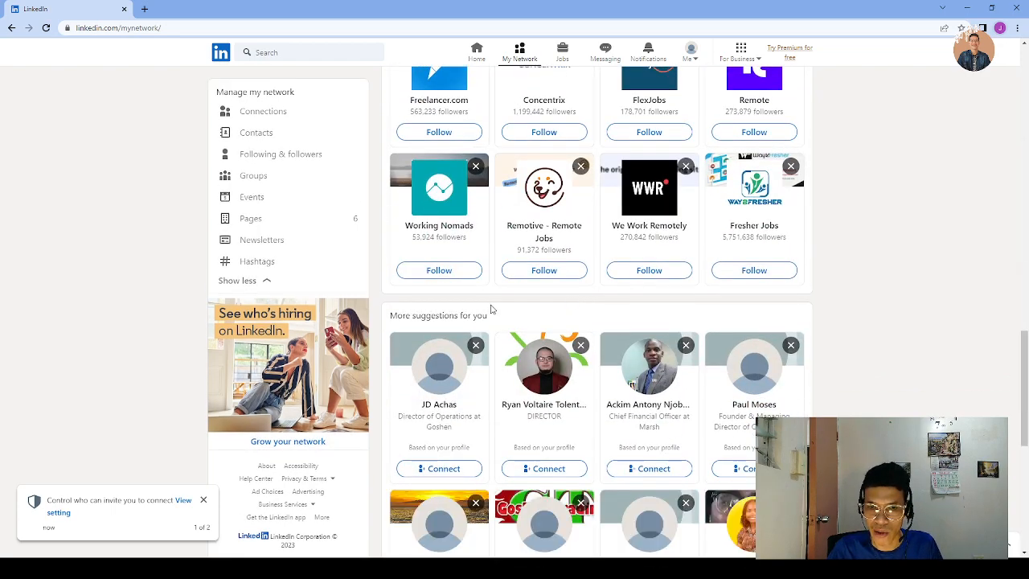
left_click_drag(399, 311, 501, 314)
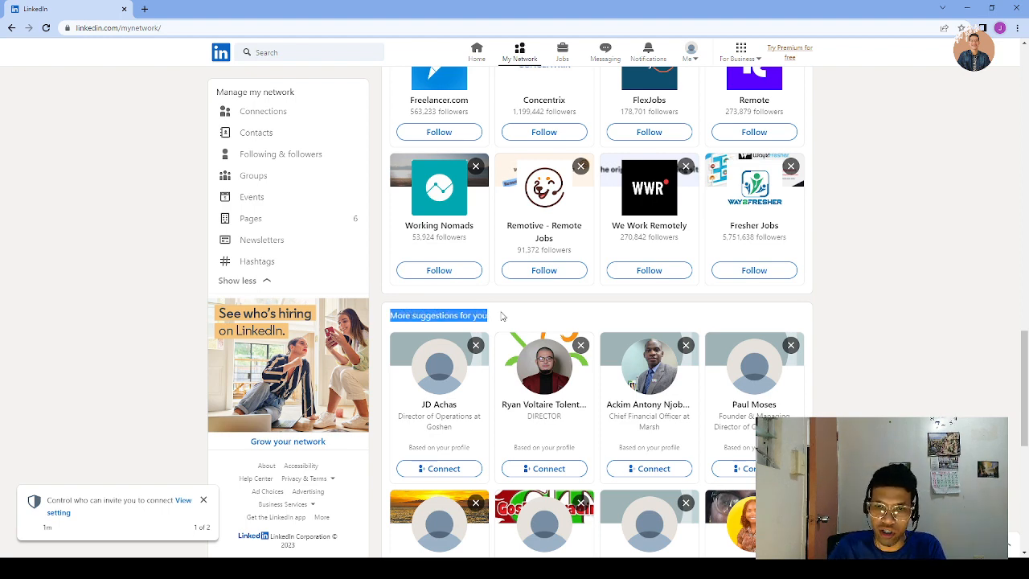
left_click(501, 314)
scroll(661, 232, "down", 2)
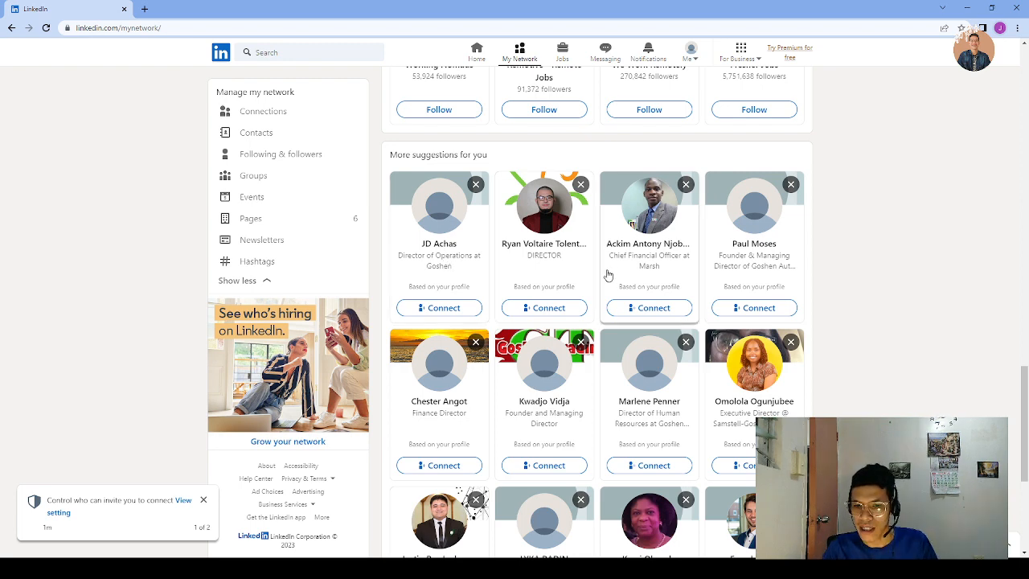
scroll(652, 253, "down", 1)
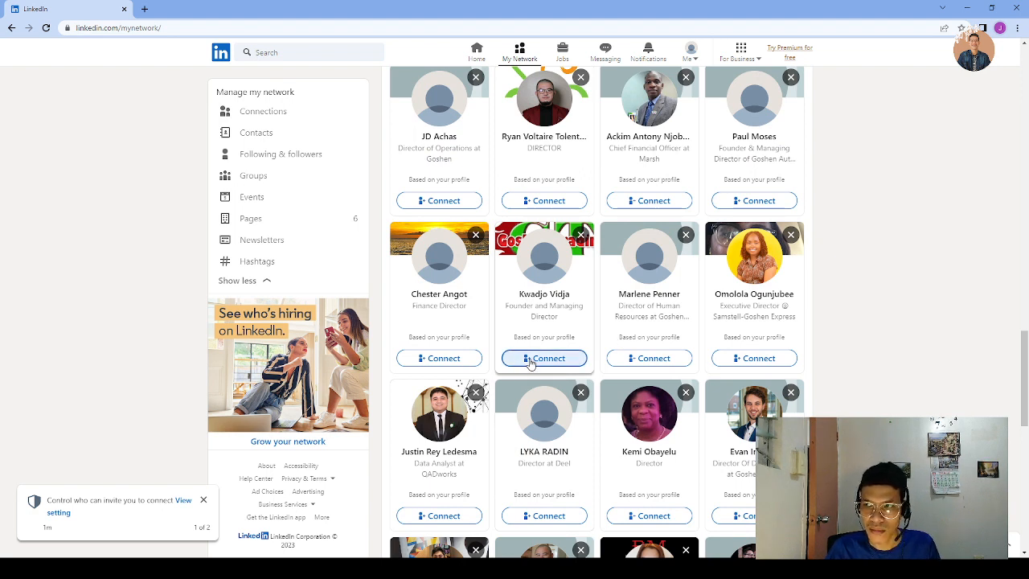
scroll(518, 263, "up", 4)
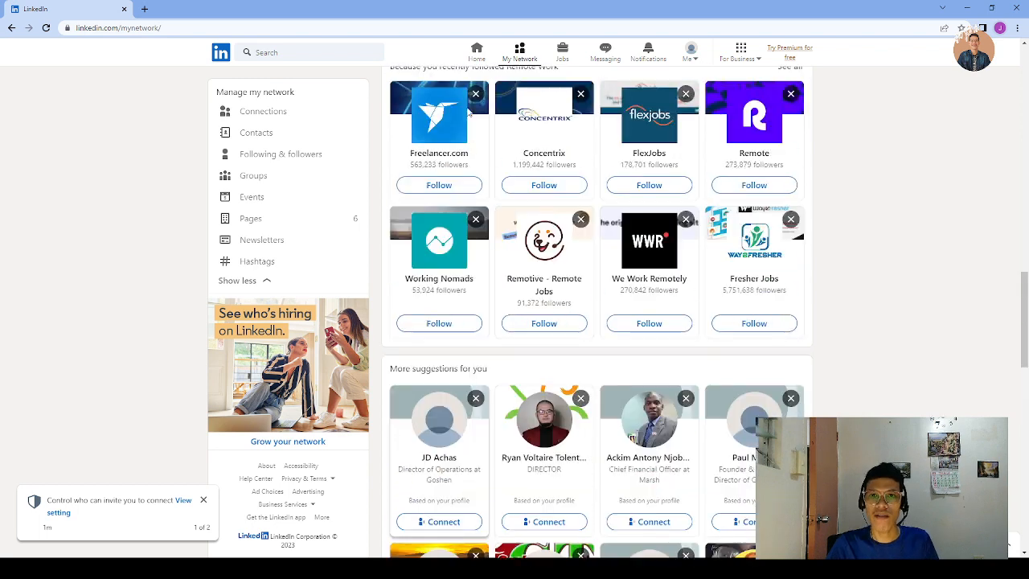
Go to the home feed, refresh it, and search for "operations" in Jobs
left_click(477, 56)
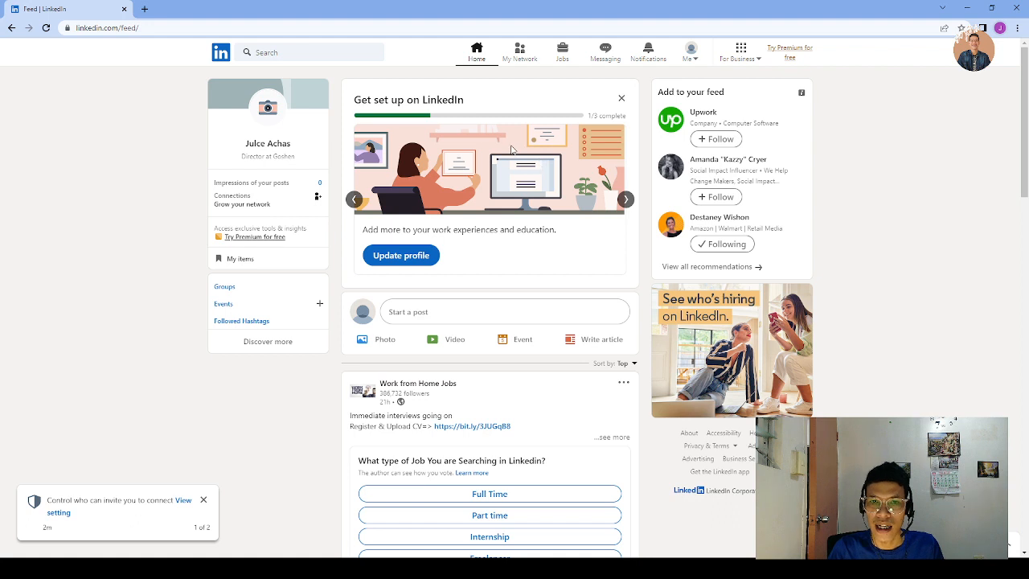
left_click(477, 57)
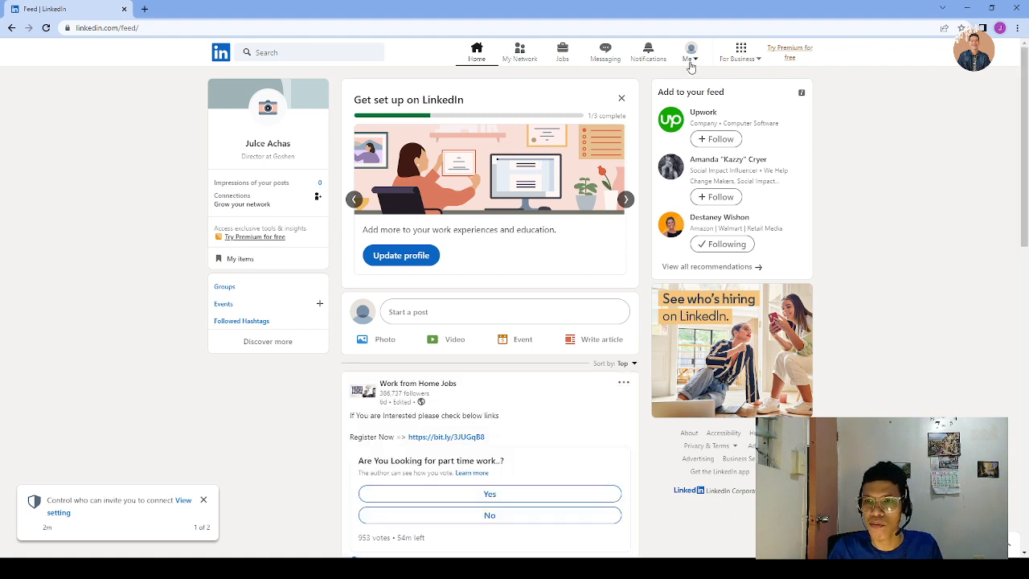
left_click(271, 52)
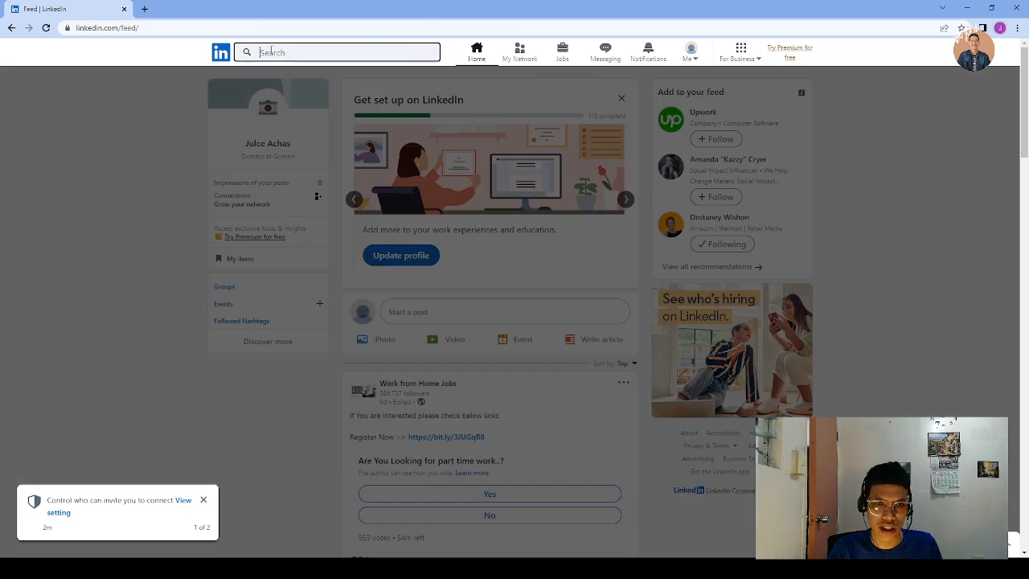
type("operation")
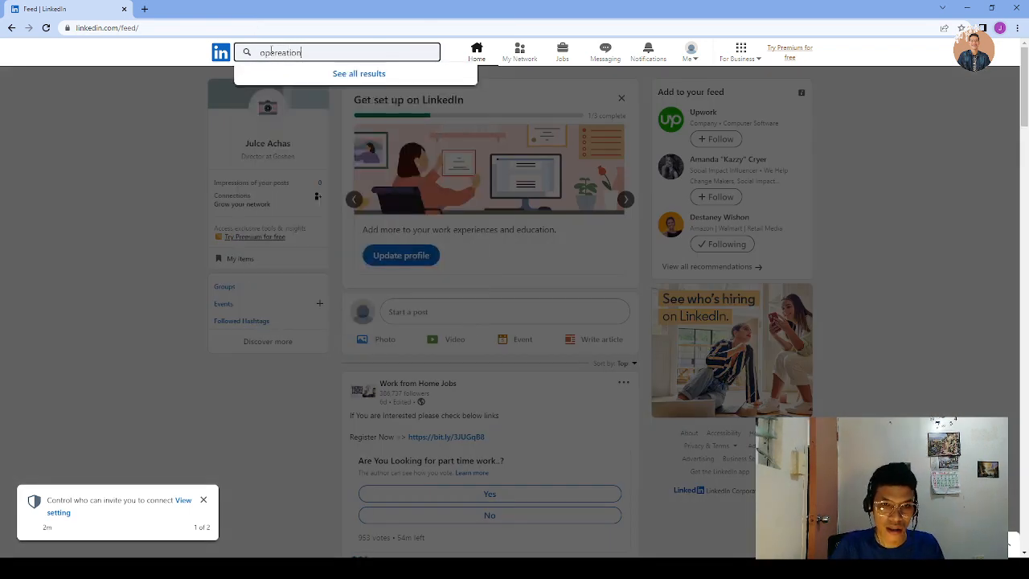
key("BackSpace")
key("BackSpace")
key("BackSpace")
key("BackSpace")
key("BackSpace")
key("BackSpace")
key("BackSpace")
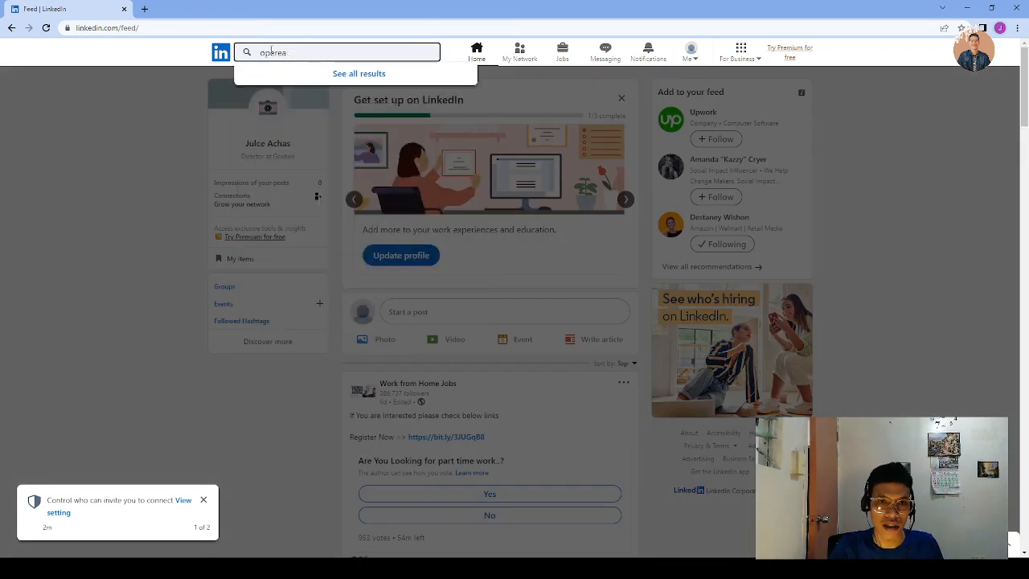
type("ations")
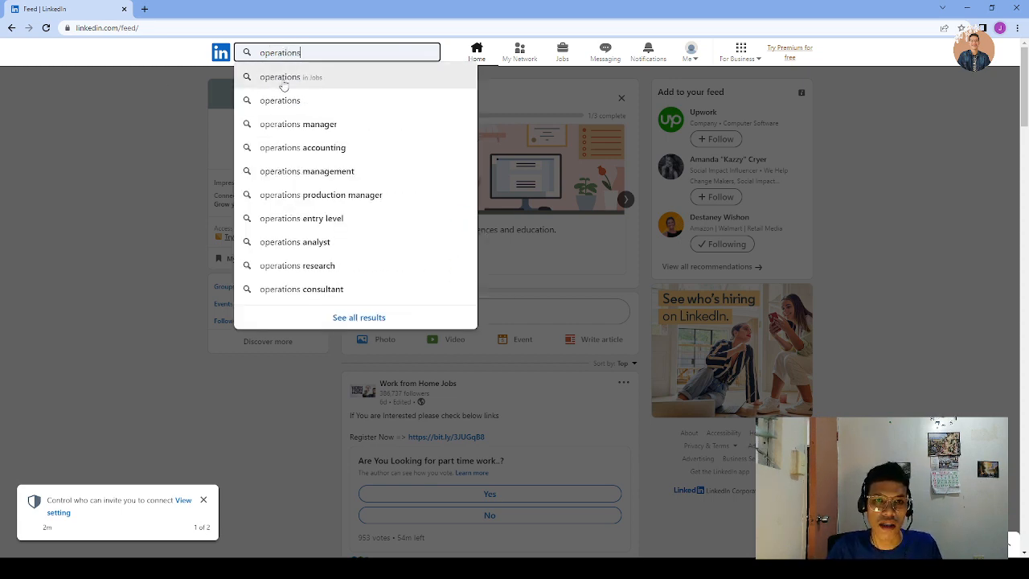
left_click(281, 82)
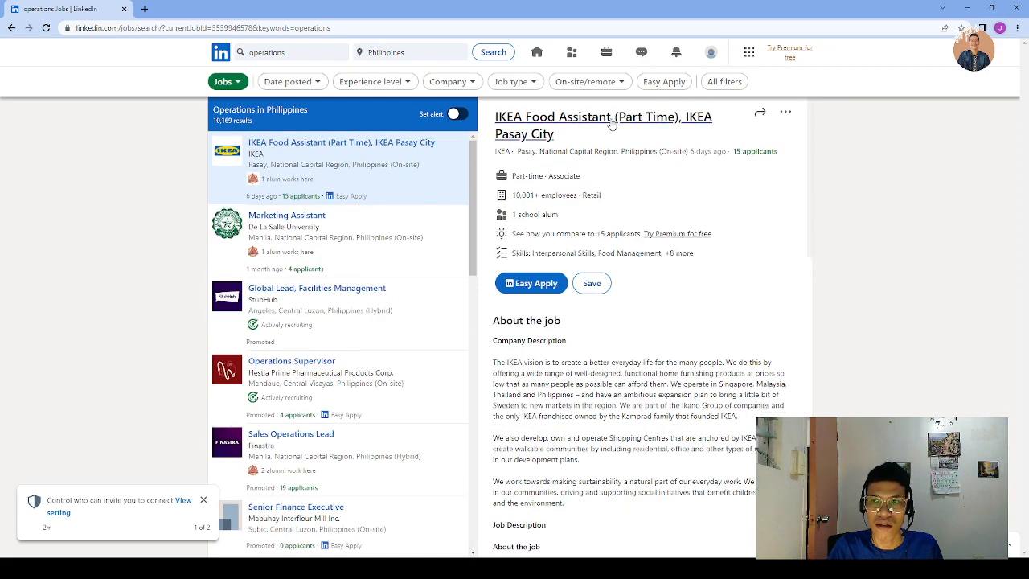
Switch the operations search results to Groups, look through the listed groups, and return to the home feed
left_click(231, 81)
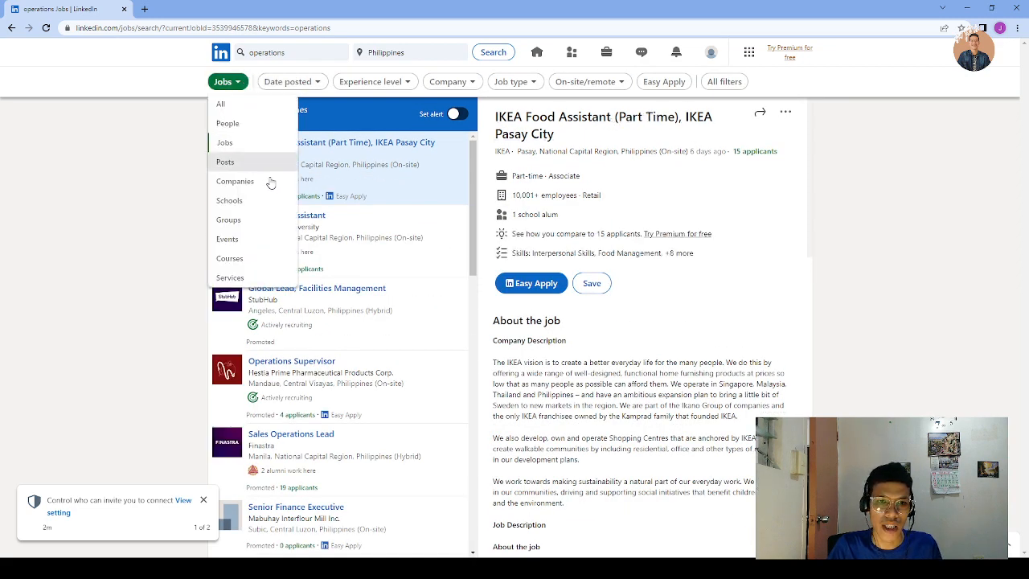
left_click(229, 220)
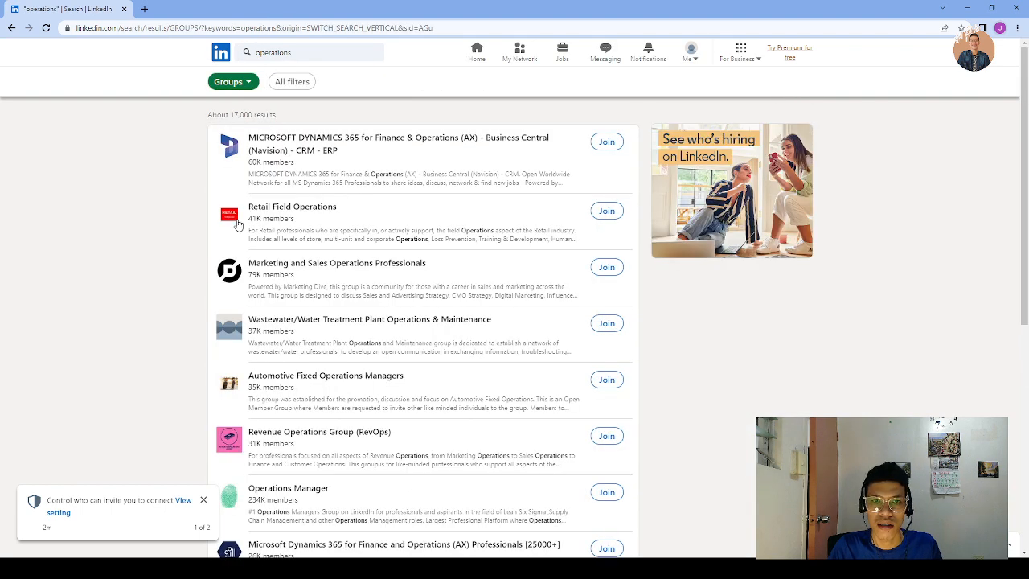
scroll(615, 165, "down", 5)
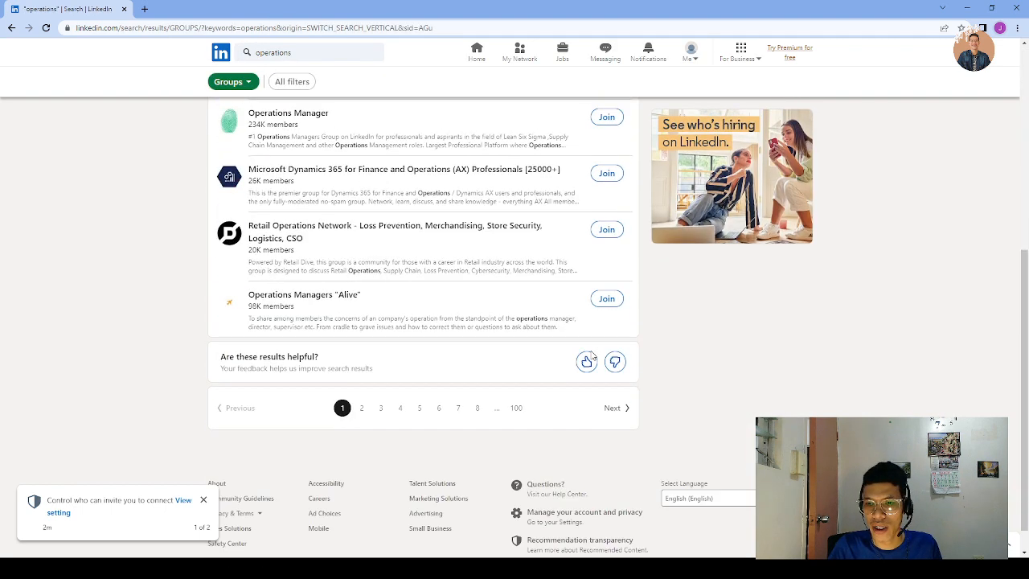
scroll(591, 354, "up", 5)
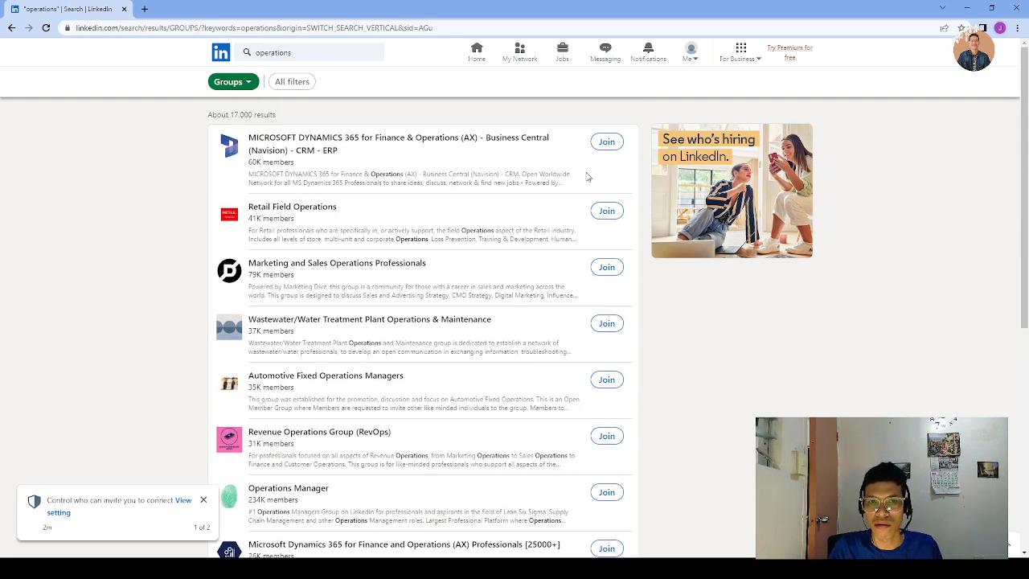
left_click(220, 58)
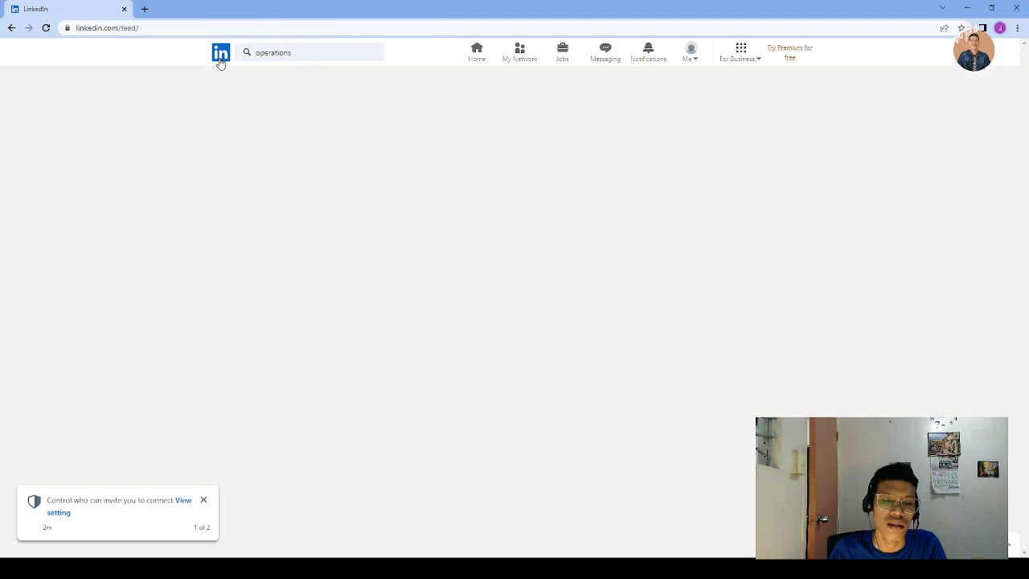